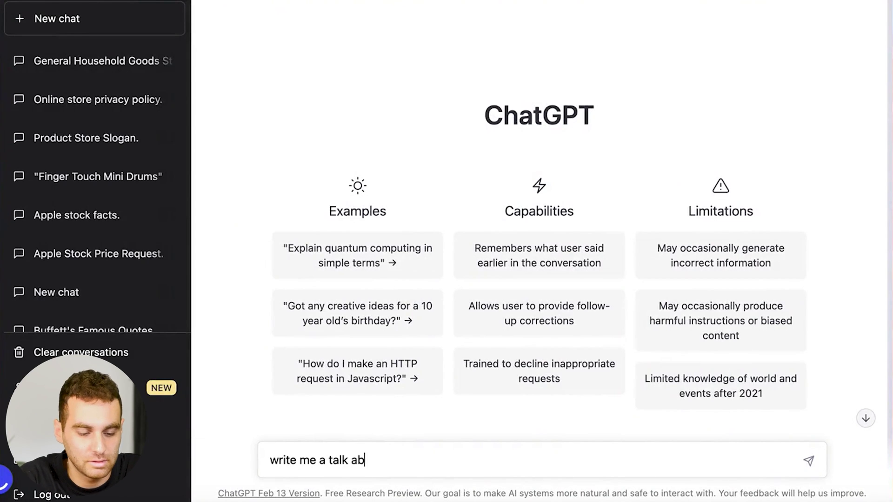
Ask ChatGPT for a brand section for the online store, then stop the overly long reply
{"action": "type", "text": "out your brand section for my online s"}
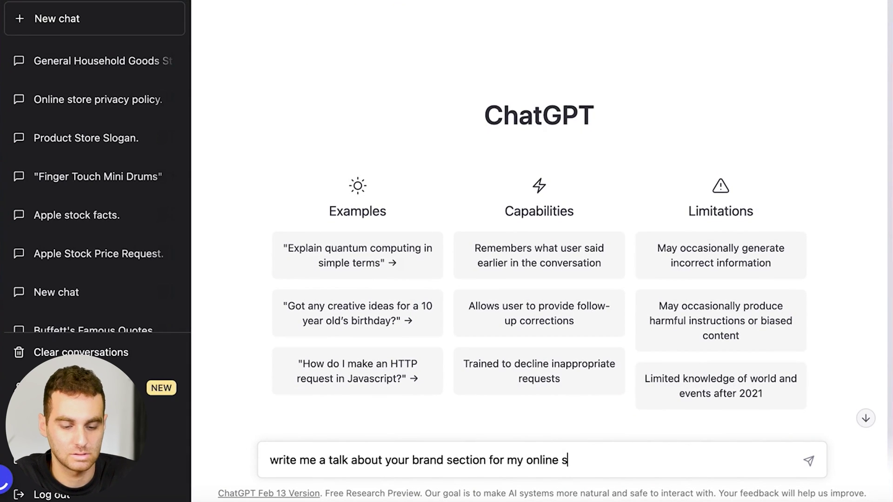
{"action": "type", "text": "tore that sells viral household goods"}
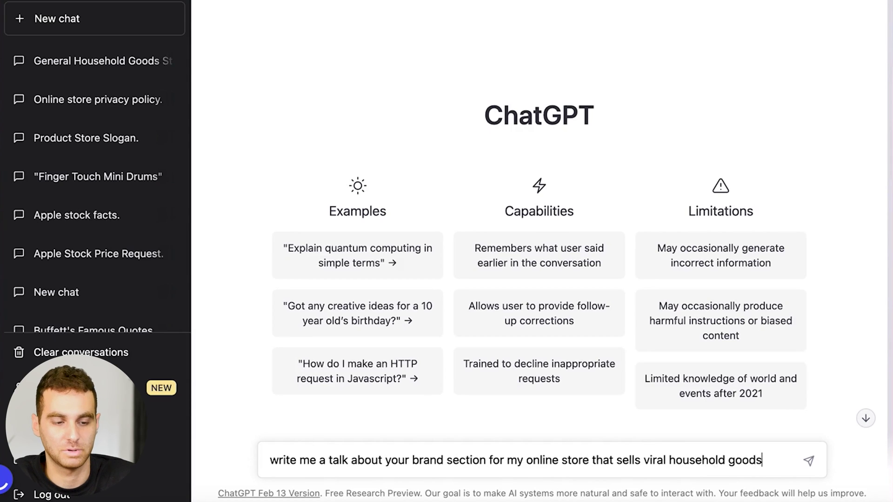
{"action": "key", "text": "Return"}
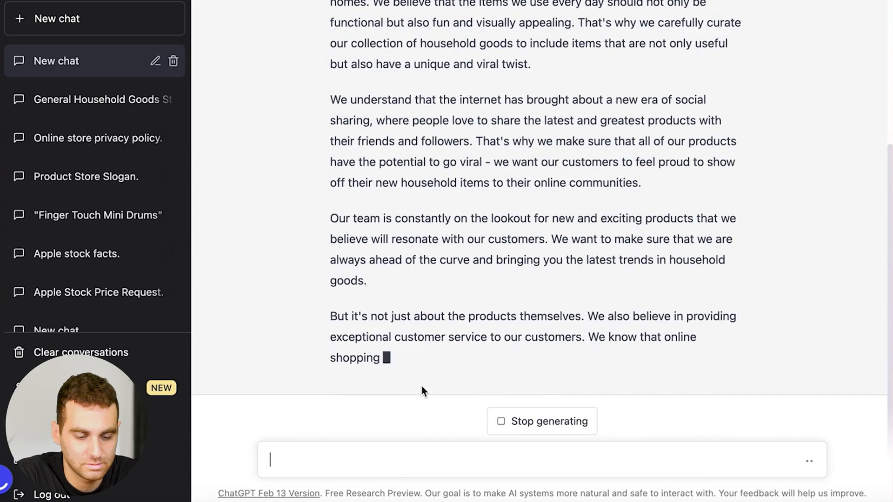
{"action": "left_click", "coordinate": [511, 417]}
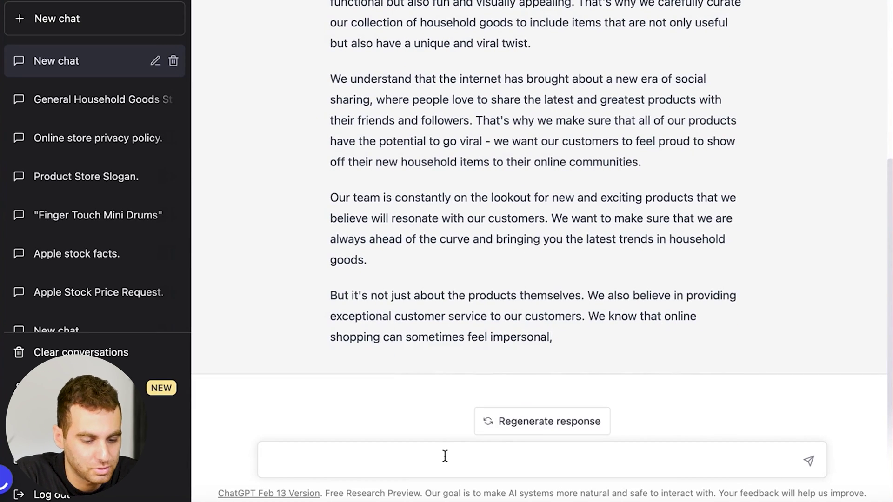
Ask for a shorter, more general version and say the store name is Estopie
{"action": "type", "text": "shorter and more general"}
{"action": "key", "text": "Return"}
{"action": "type", "text": "th"}
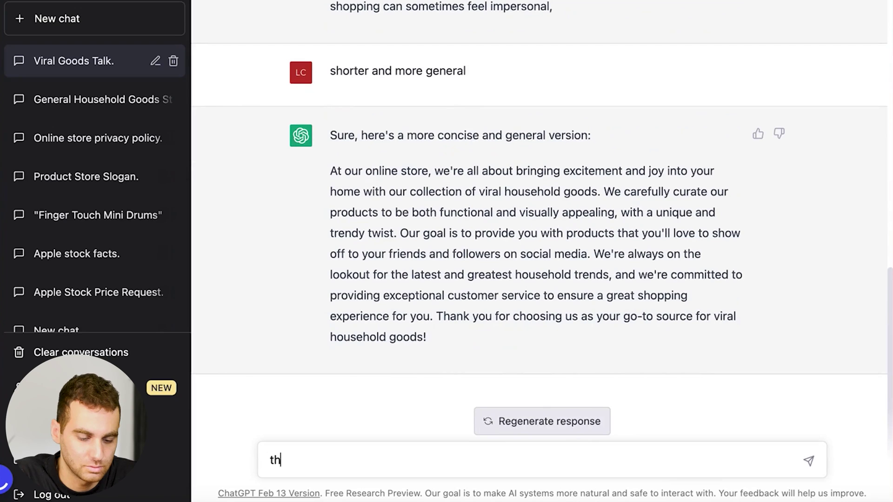
{"action": "type", "text": "e store name "}
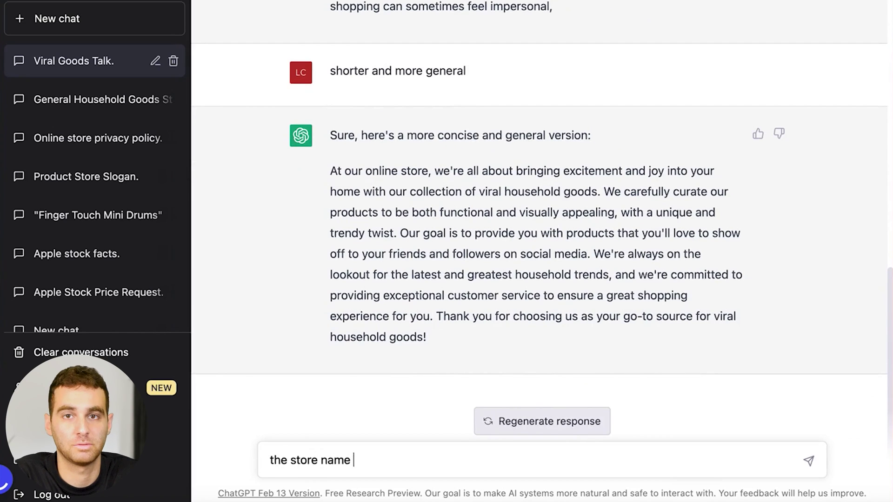
{"action": "type", "text": "is estopie"}
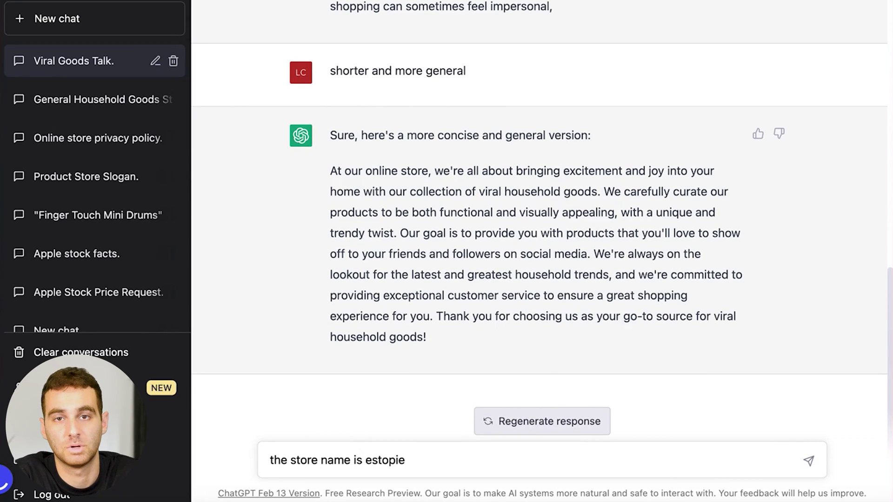
{"action": "key", "text": "Return"}
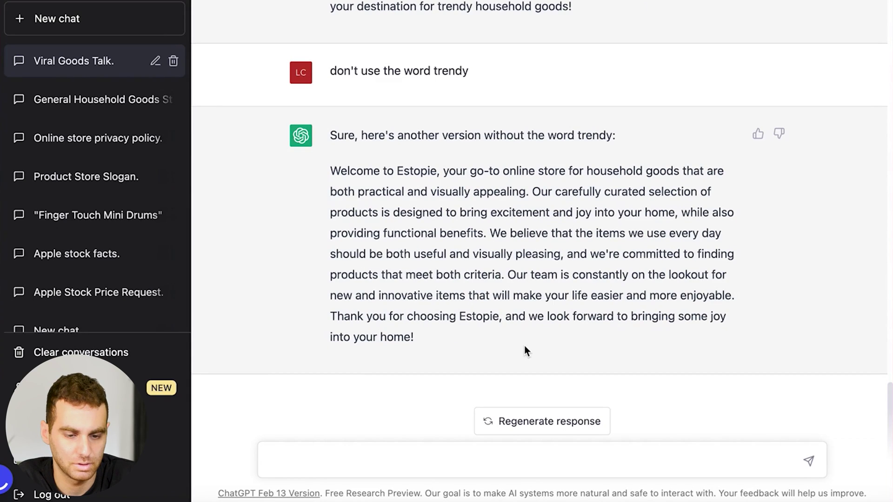
Copy the Estopie welcome reply and select the Rich text heading for replacement
{"action": "left_click_drag", "start_coordinate": [524, 348], "coordinate": [333, 169]}
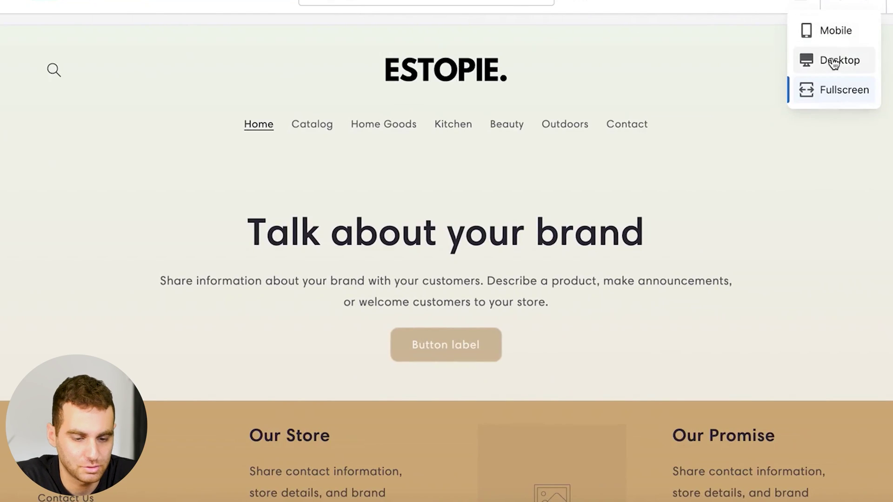
{"action": "left_click", "coordinate": [830, 60]}
{"action": "scroll", "coordinate": [74, 343], "scroll_direction": "down", "scroll_amount": 5}
{"action": "left_click", "coordinate": [74, 343]}
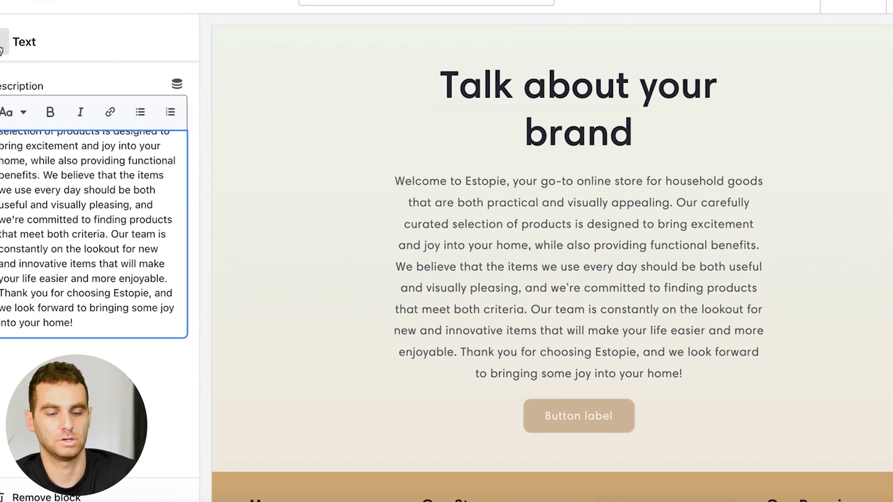
{"action": "left_click", "coordinate": [4, 41]}
{"action": "left_click", "coordinate": [4, 42]}
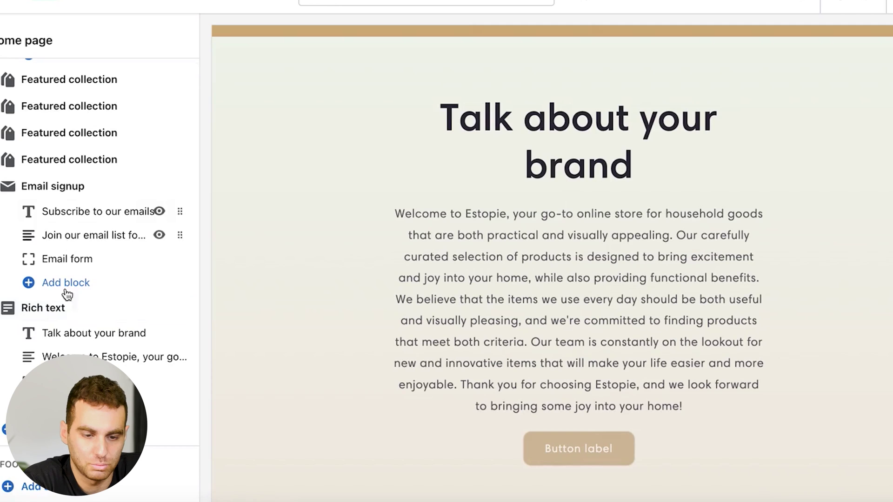
{"action": "left_click", "coordinate": [69, 333]}
{"action": "triple_click", "coordinate": [128, 147]}
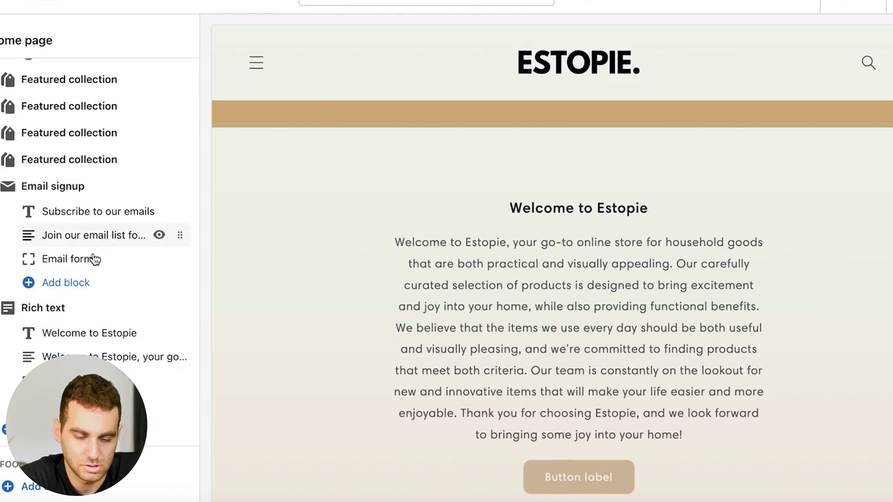
Set the Rich text section's top padding to 8px and bottom padding to 44px
{"action": "left_click", "coordinate": [73, 314]}
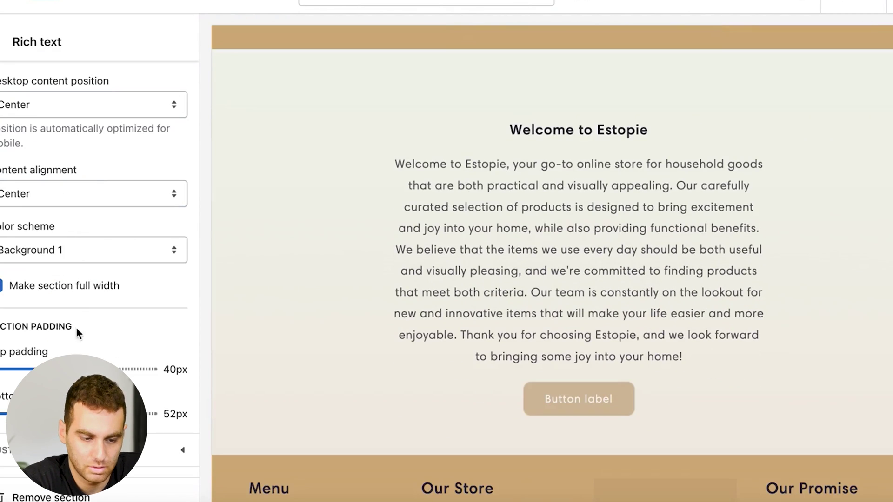
{"action": "left_click_drag", "start_coordinate": [106, 369], "coordinate": [7, 372]}
{"action": "left_click_drag", "start_coordinate": [79, 413], "coordinate": [66, 412]}
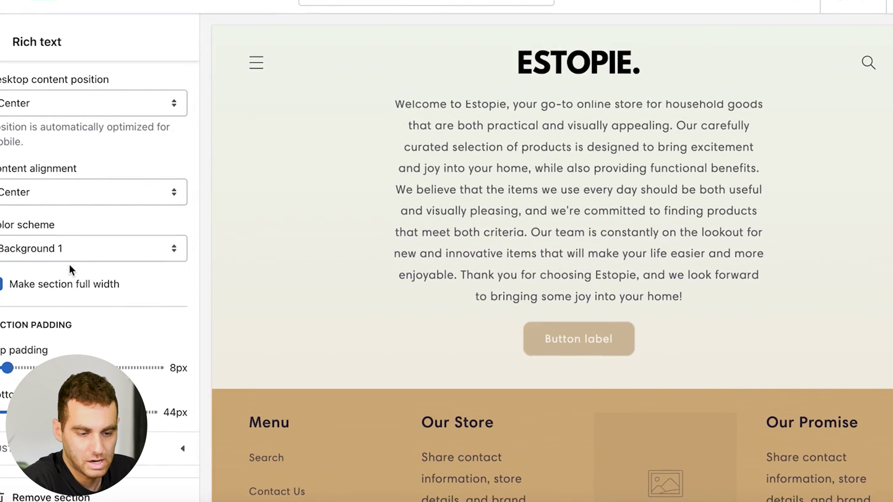
{"action": "left_click", "coordinate": [3, 42]}
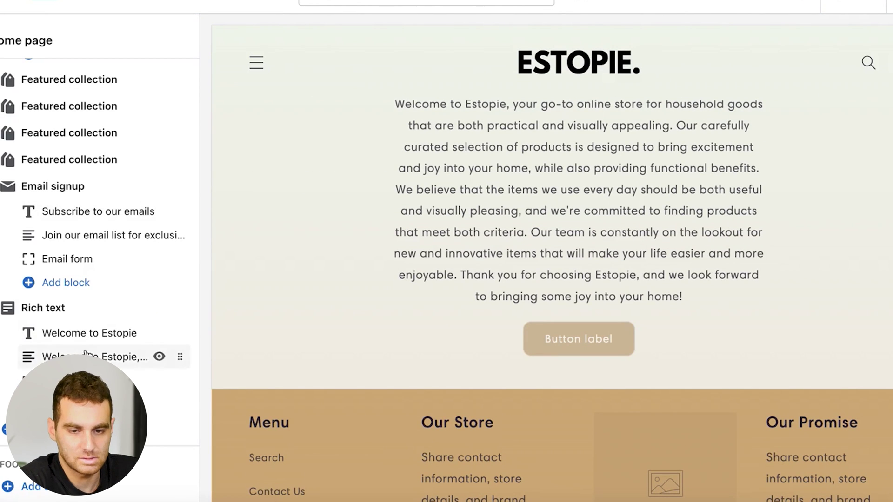
Label the first button 'Shop More' and link it to All collections
{"action": "left_click", "coordinate": [75, 381]}
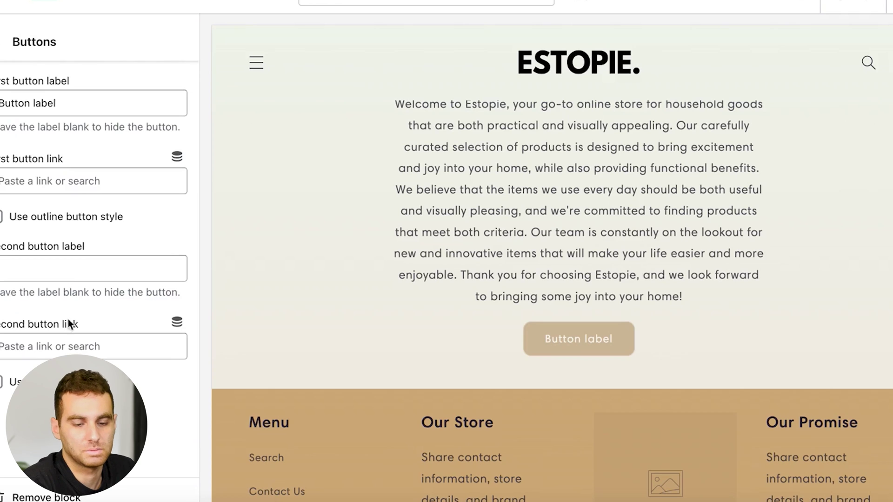
{"action": "left_click", "coordinate": [71, 81]}
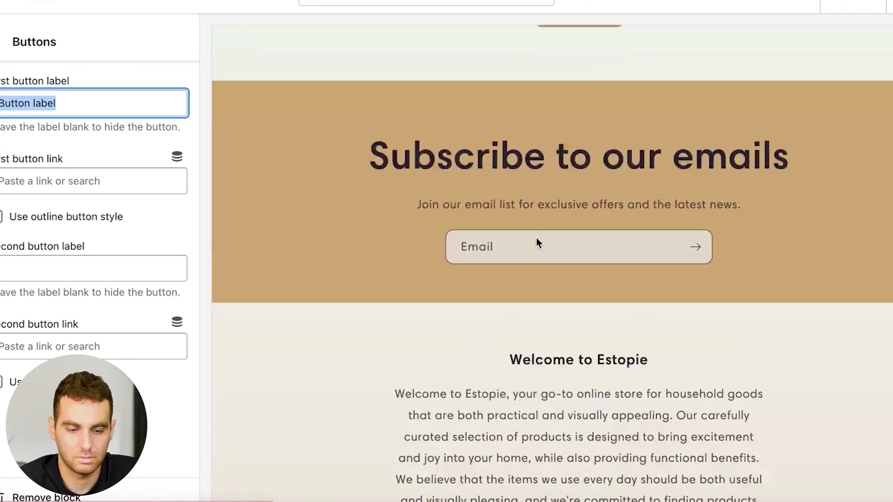
{"action": "type", "text": "Shop More"}
{"action": "left_click", "coordinate": [93, 181]}
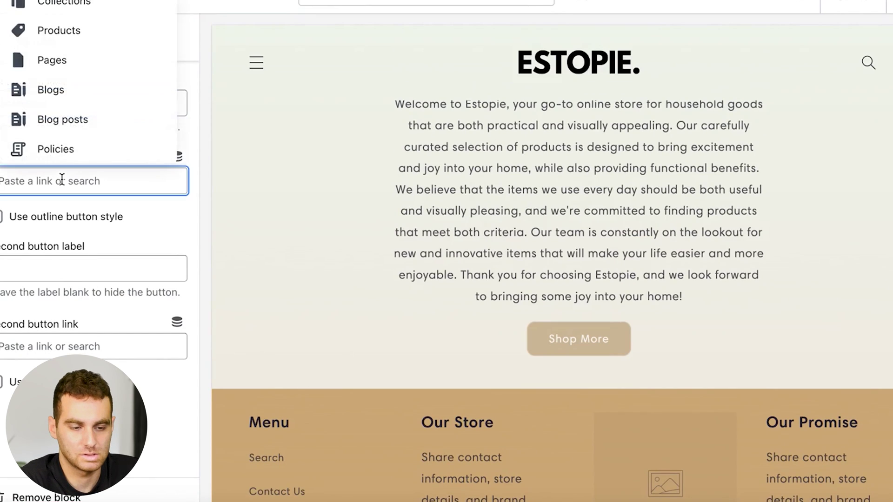
{"action": "left_click", "coordinate": [74, 4]}
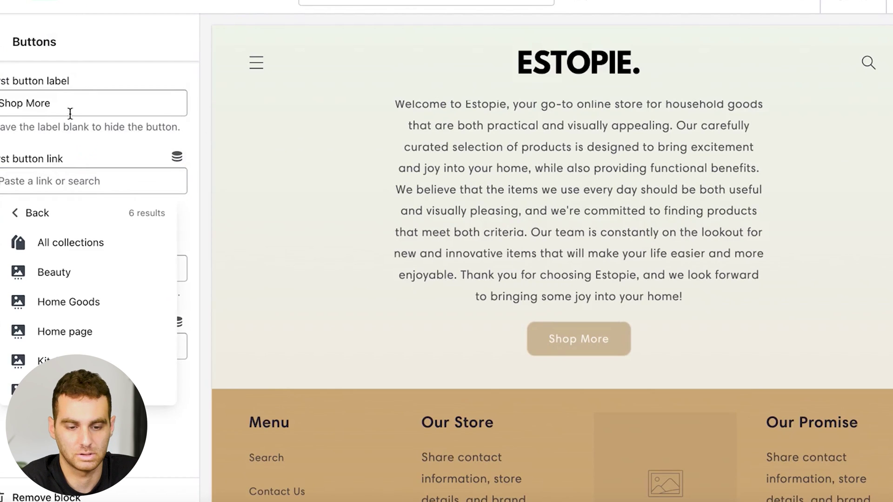
{"action": "left_click", "coordinate": [71, 245]}
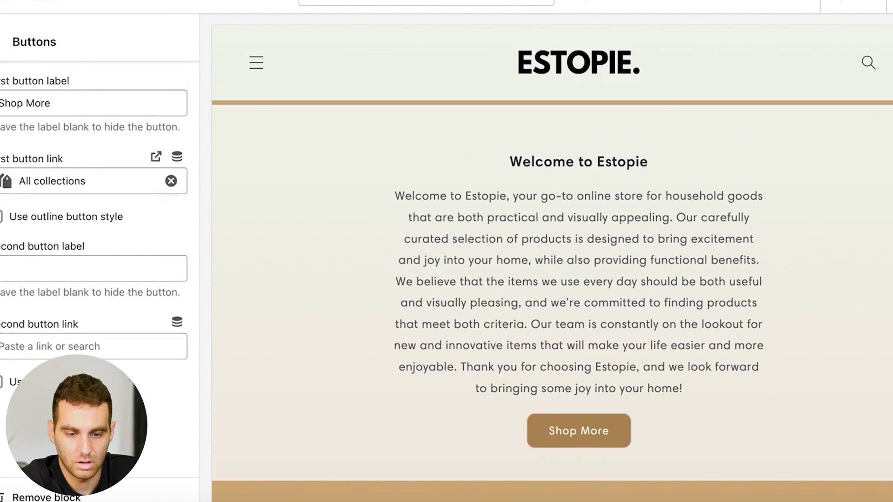
Delete the sentences about useful, visually pleasing items from the paragraph and save
{"action": "left_click", "coordinate": [96, 238]}
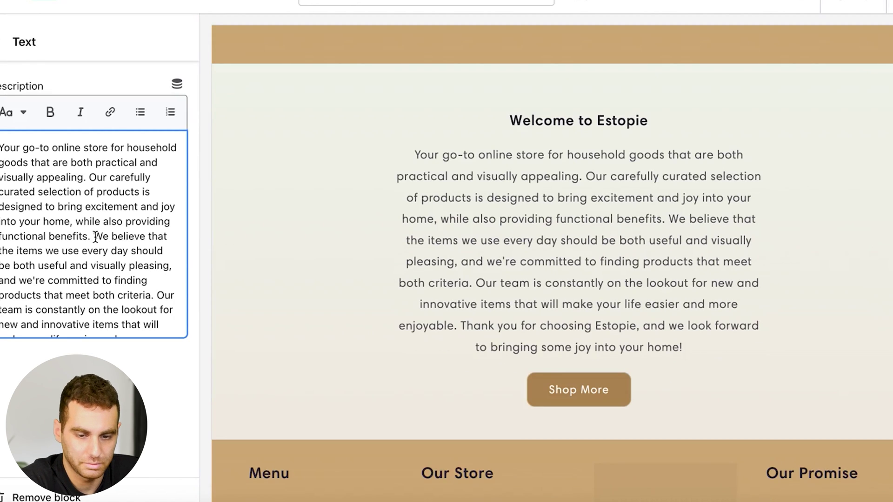
{"action": "left_click_drag", "start_coordinate": [95, 236], "coordinate": [175, 296]}
{"action": "key", "text": "BackSpace"}
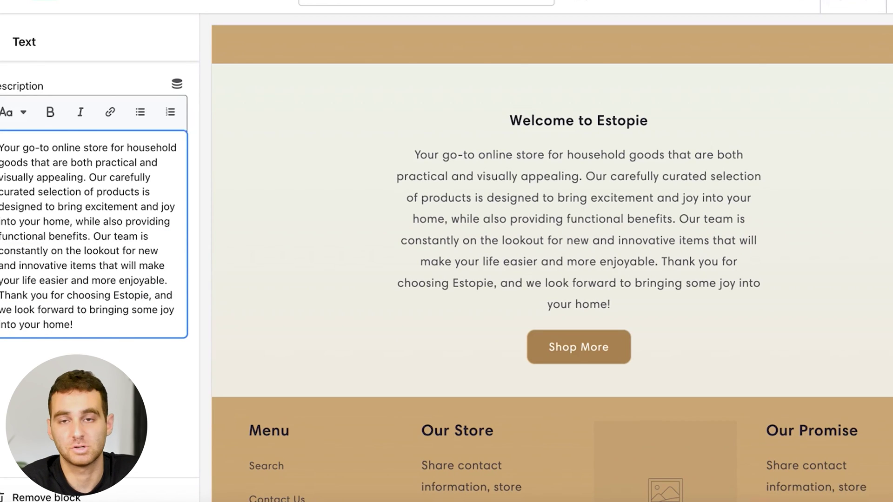
{"action": "key", "text": "ctrl+s"}
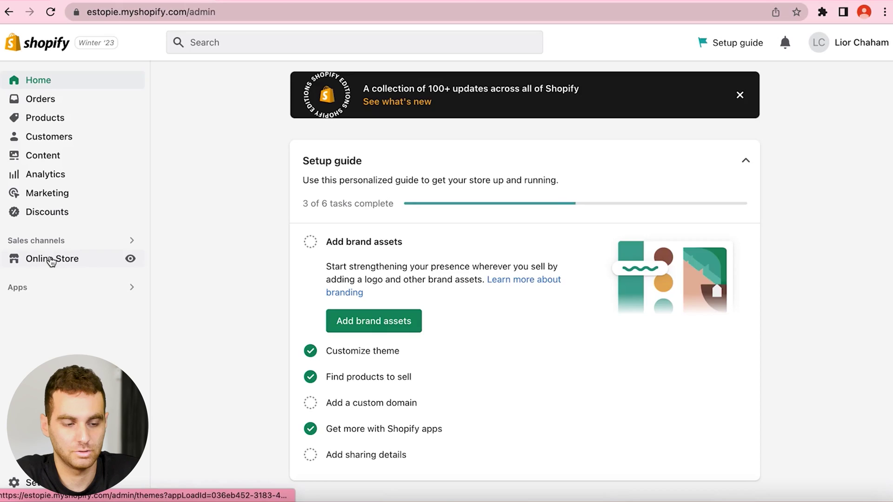
Create a new store page titled Privacy Policy
{"action": "left_click", "coordinate": [51, 260]}
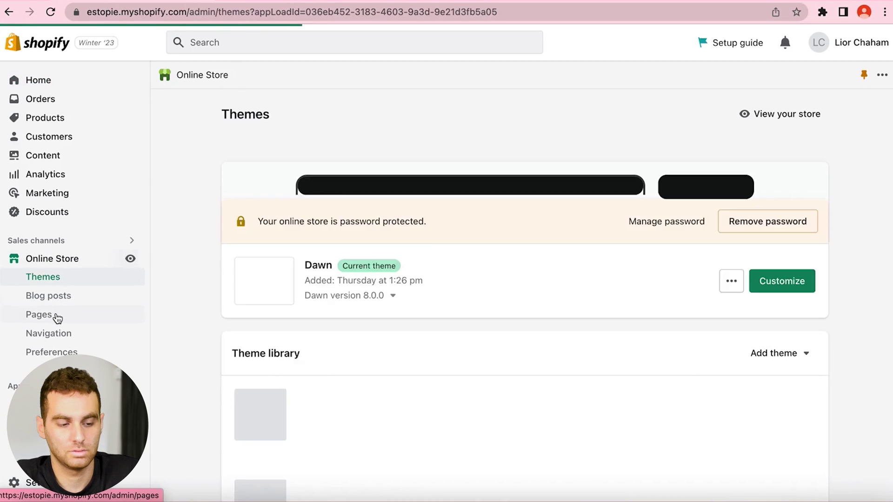
{"action": "left_click", "coordinate": [57, 318]}
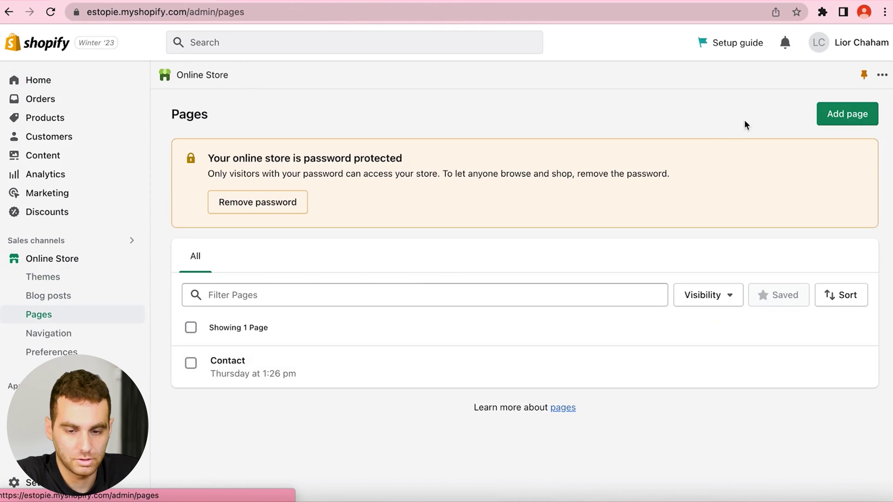
{"action": "left_click", "coordinate": [851, 122]}
{"action": "type", "text": "Privacy Policy"}
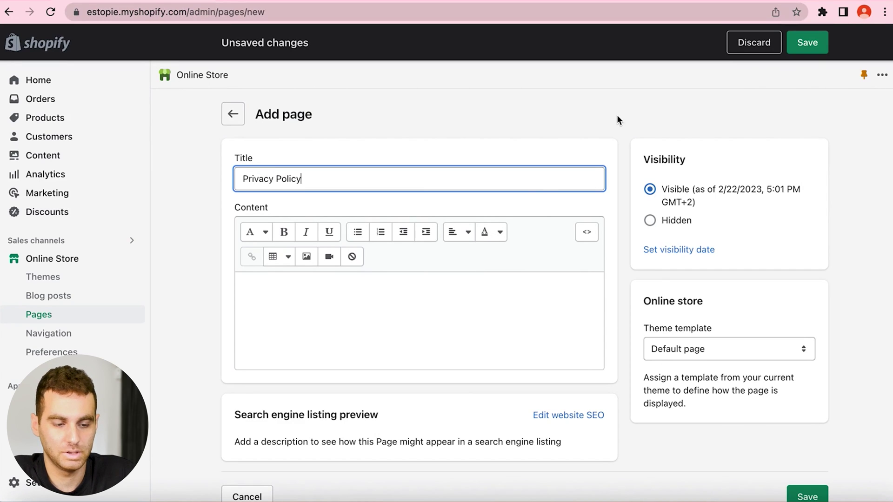
Start the ChatGPT request 'I need a privacy policy for my online store selling products'
{"action": "scroll", "coordinate": [739, 397], "scroll_direction": "down", "scroll_amount": 1}
{"action": "left_click", "coordinate": [722, 425]}
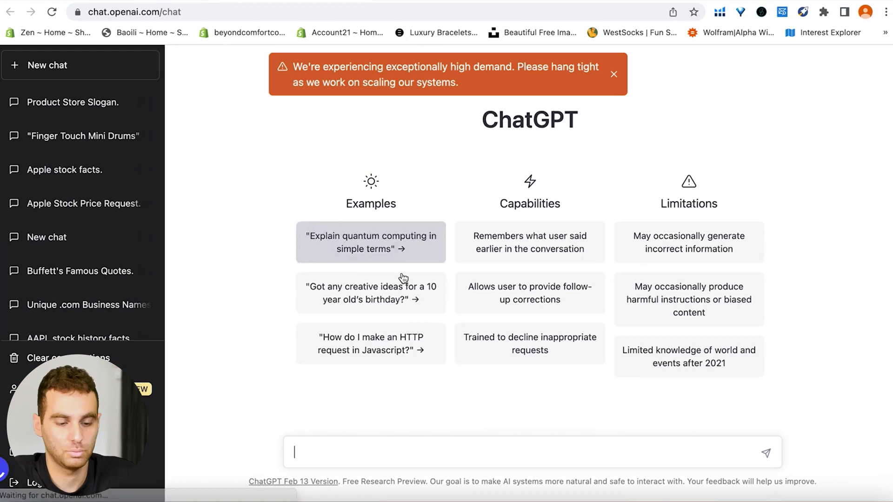
{"action": "left_click", "coordinate": [397, 461]}
{"action": "type", "text": "I need a privacy policy for my online store selling products"}
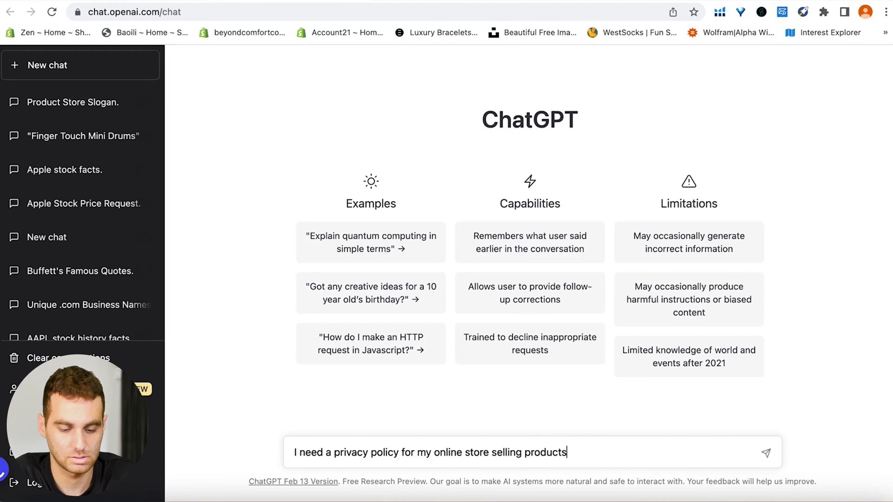
Send the privacy policy request, then ask ChatGPT for a more in-depth version
{"action": "key", "text": "Return"}
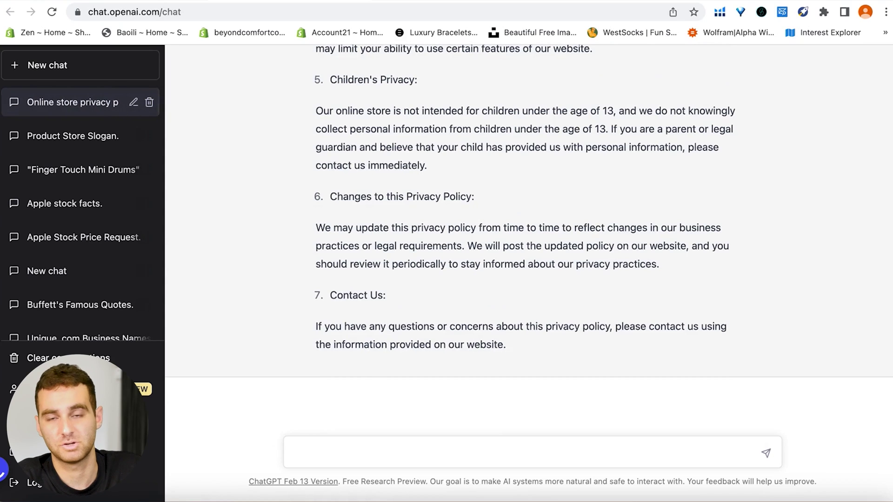
{"action": "scroll", "coordinate": [539, 250], "scroll_direction": "up", "scroll_amount": 10}
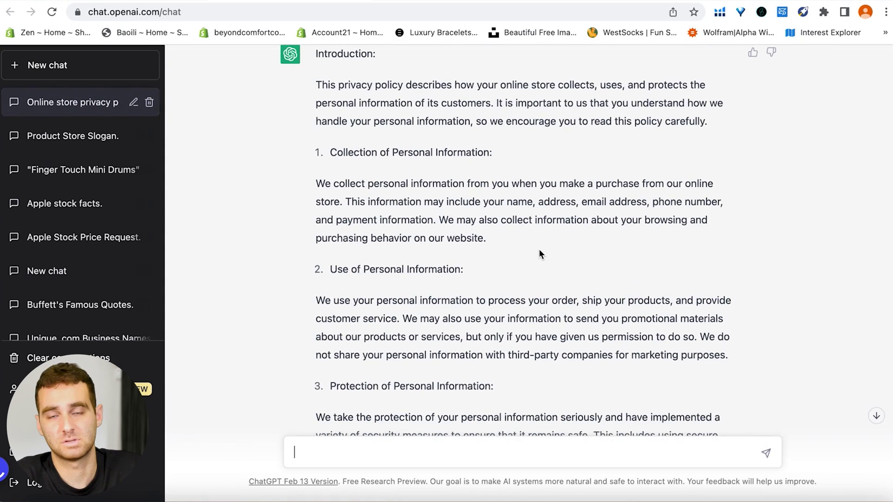
{"action": "scroll", "coordinate": [539, 249], "scroll_direction": "down", "scroll_amount": 10}
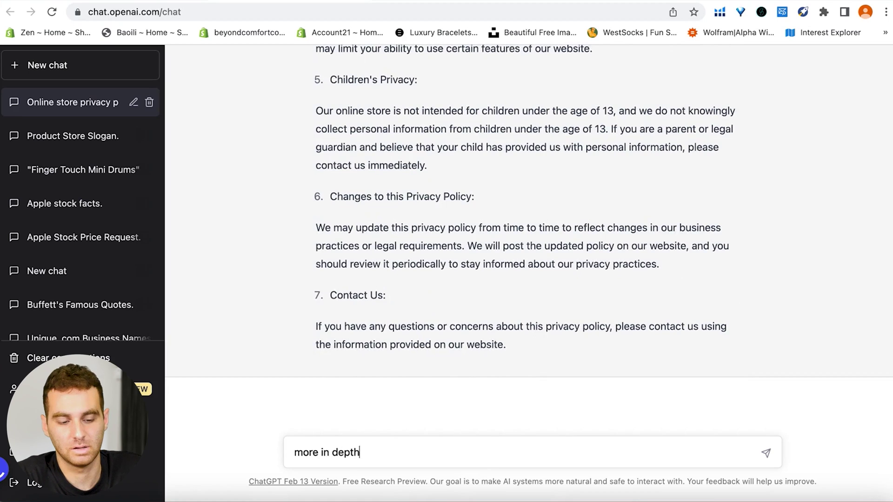
{"action": "key", "text": "Return"}
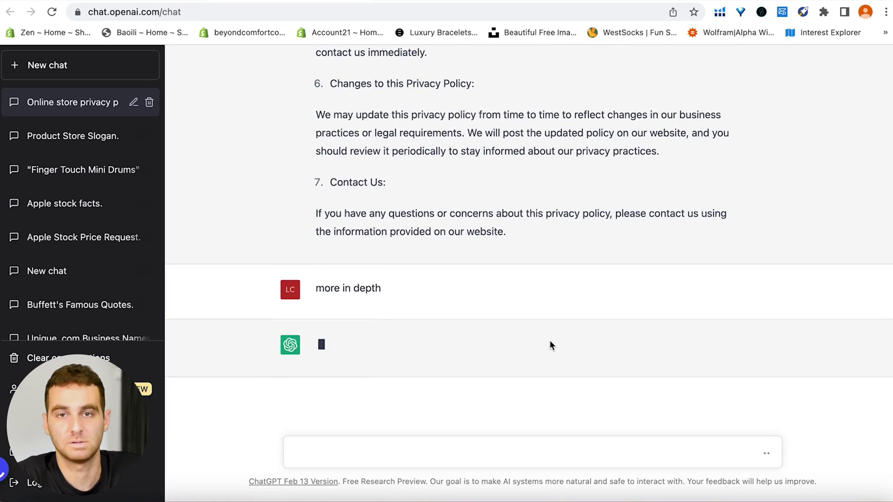
Paste the in-depth privacy policy into the Privacy Policy page content and save it
{"action": "left_click_drag", "start_coordinate": [737, 427], "coordinate": [315, 255]}
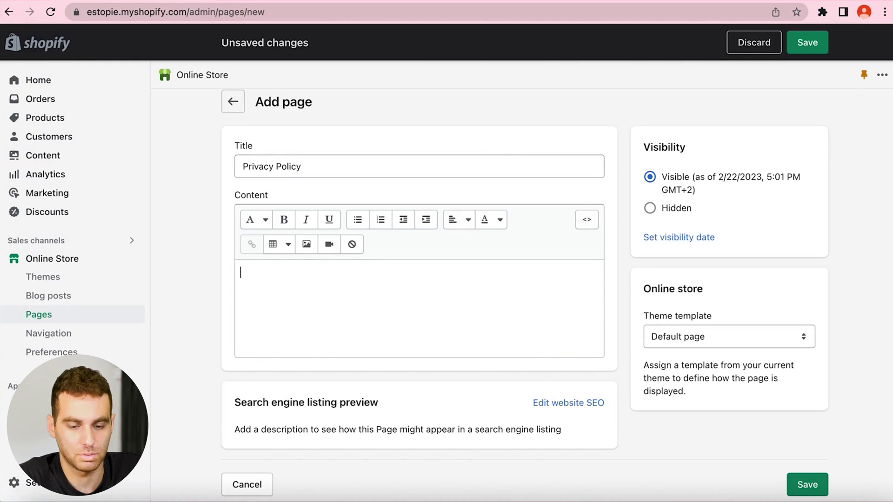
{"action": "key", "text": "super+v"}
{"action": "scroll", "coordinate": [419, 279], "scroll_direction": "up", "scroll_amount": 15}
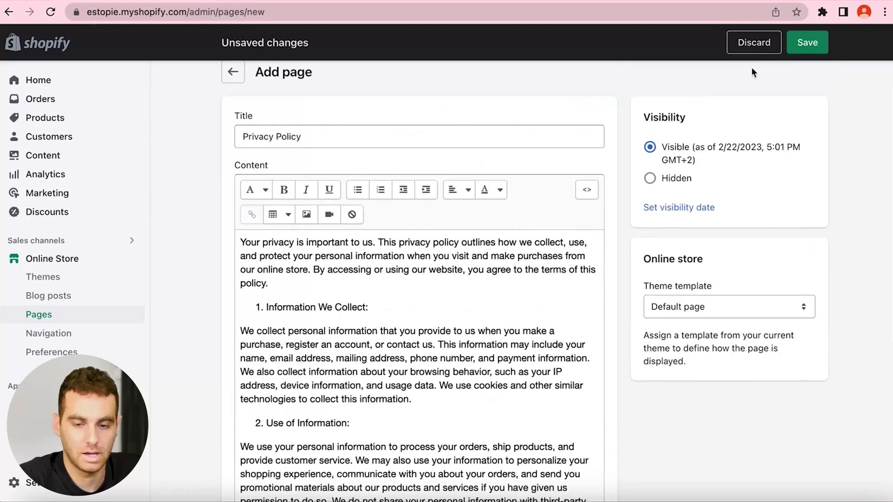
{"action": "left_click", "coordinate": [810, 45]}
{"action": "key", "text": "super+Tab"}
{"action": "scroll", "coordinate": [482, 320], "scroll_direction": "up", "scroll_amount": 10}
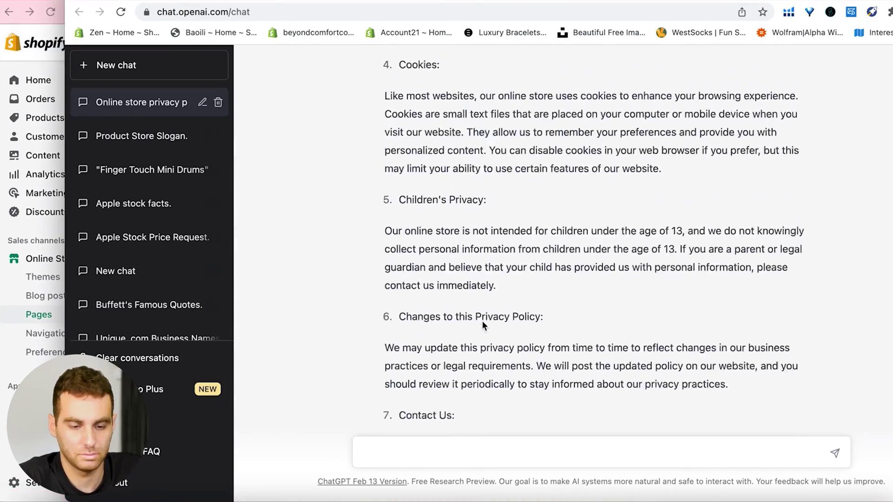
Resend the earlier prompt with 'refund' replacing 'privacy' and select the refund policy reply
{"action": "scroll", "coordinate": [482, 320], "scroll_direction": "up", "scroll_amount": 5}
{"action": "triple_click", "coordinate": [545, 72]}
{"action": "key", "text": "super+c"}
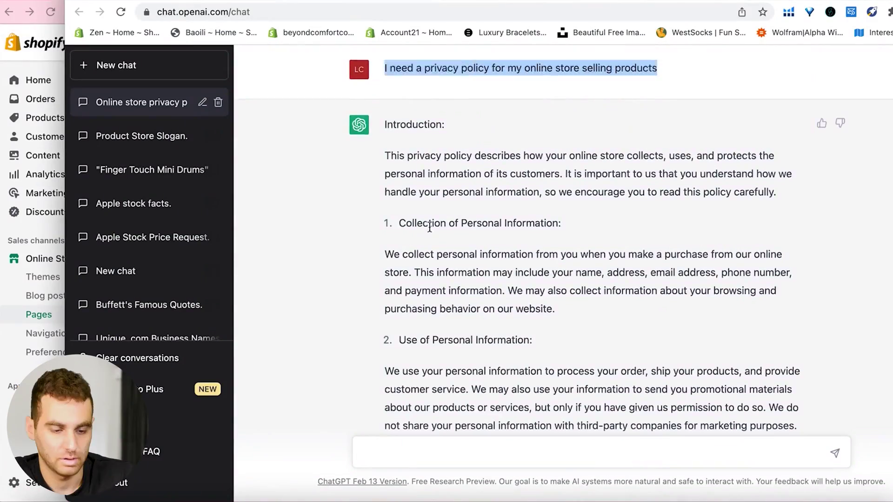
{"action": "scroll", "coordinate": [430, 228], "scroll_direction": "down", "scroll_amount": 20}
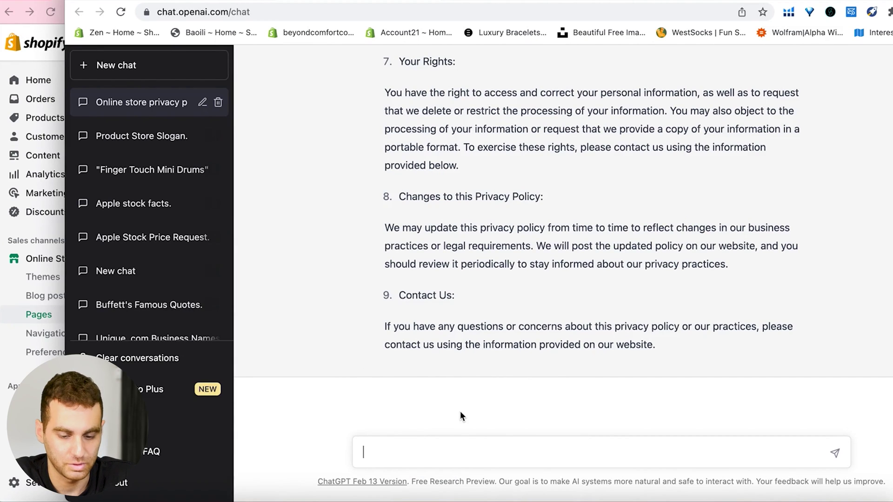
{"action": "key", "text": "super+v"}
{"action": "key", "text": "BackSpace"}
{"action": "key", "text": "BackSpace"}
{"action": "key", "text": "BackSpace"}
{"action": "key", "text": "BackSpace"}
{"action": "key", "text": "BackSpace"}
{"action": "key", "text": "BackSpace"}
{"action": "key", "text": "BackSpace"}
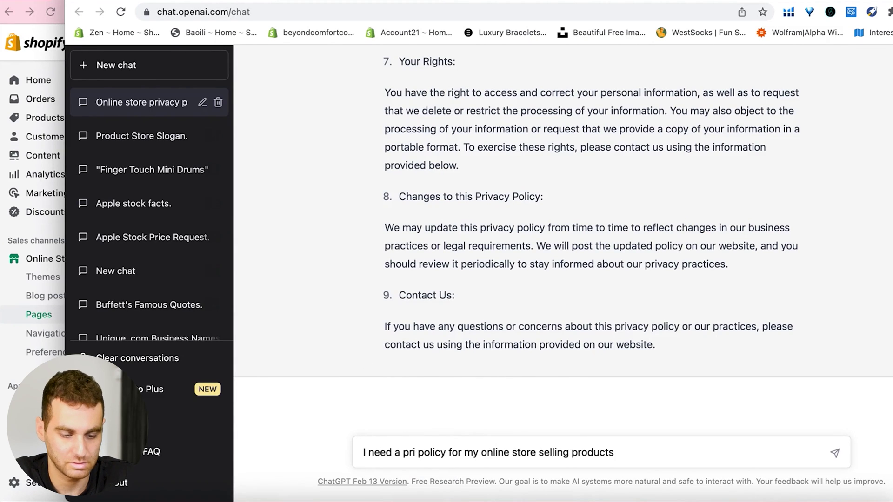
{"action": "type", "text": "refund"}
{"action": "key", "text": "Return"}
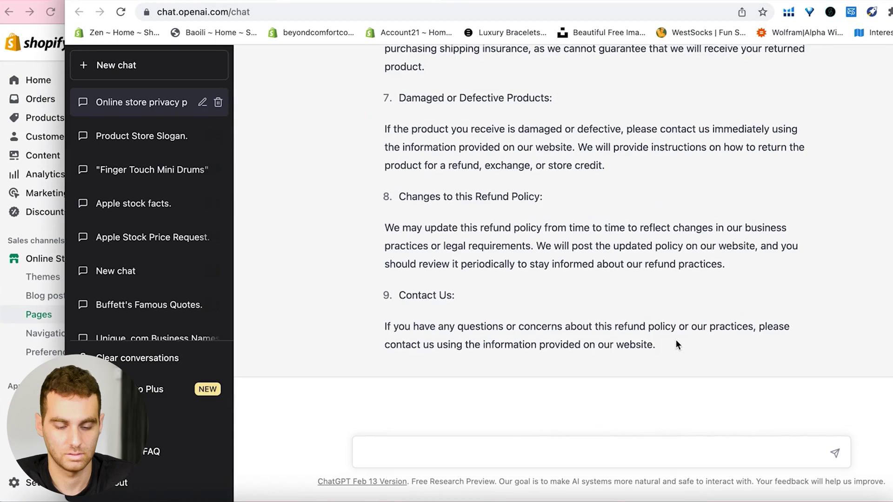
{"action": "left_click_drag", "start_coordinate": [677, 340], "coordinate": [447, 200]}
{"action": "scroll", "coordinate": [447, 200], "scroll_direction": "up", "scroll_amount": 4}
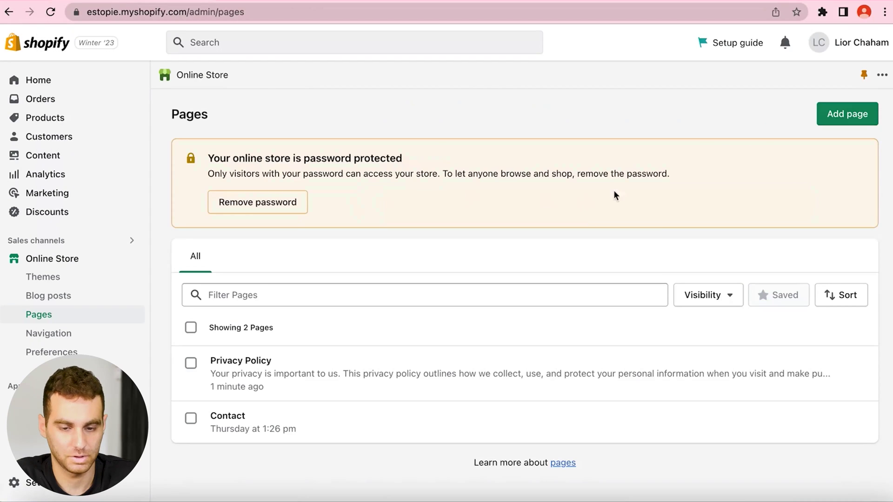
Create and save a Refund Policy page with the pasted refund text
{"action": "left_click", "coordinate": [858, 115]}
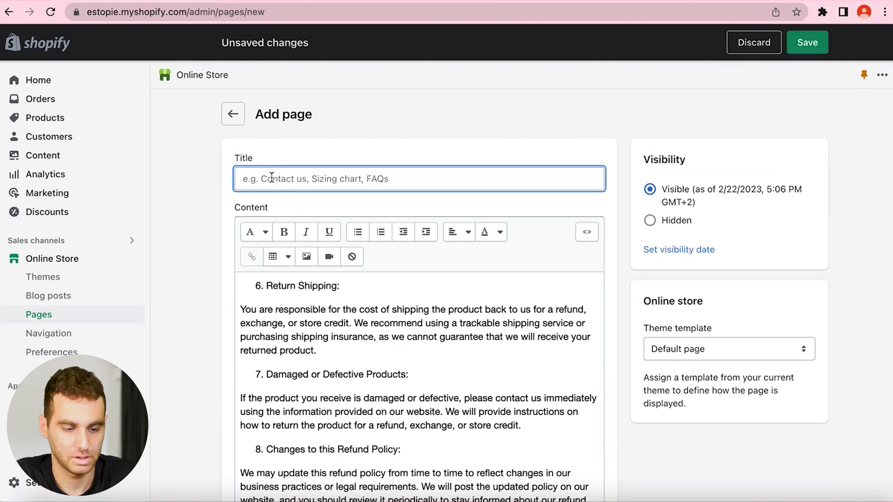
{"action": "type", "text": "Re"}
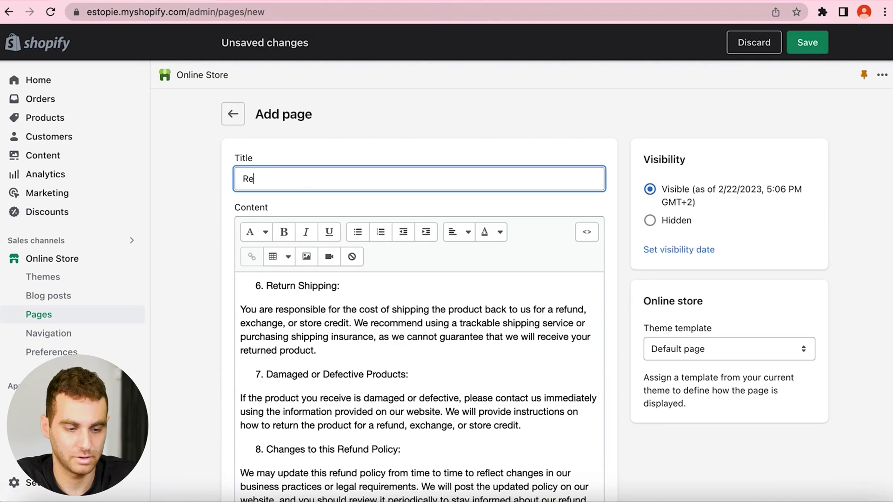
{"action": "type", "text": "fund Policy"}
{"action": "left_click", "coordinate": [809, 42]}
Create a Contact Us page with the contact template, save it, and preview it
{"action": "left_click", "coordinate": [830, 116]}
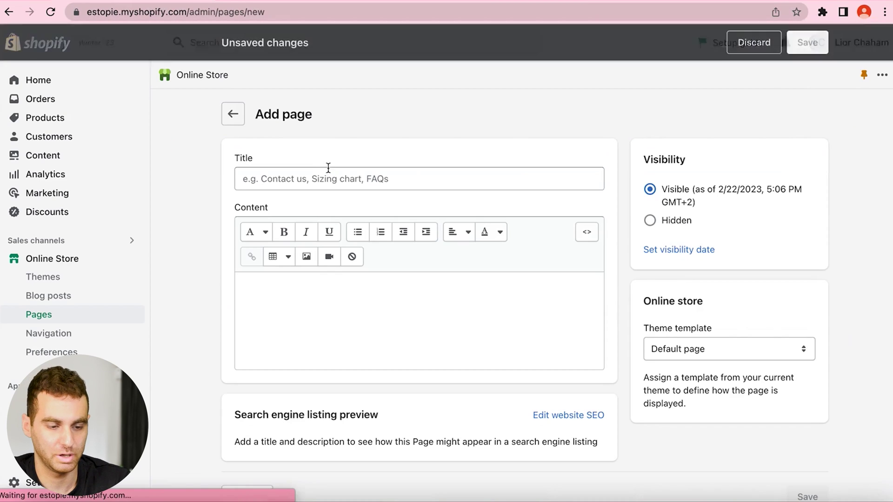
{"action": "left_click", "coordinate": [313, 177]}
{"action": "type", "text": "Contact Us"}
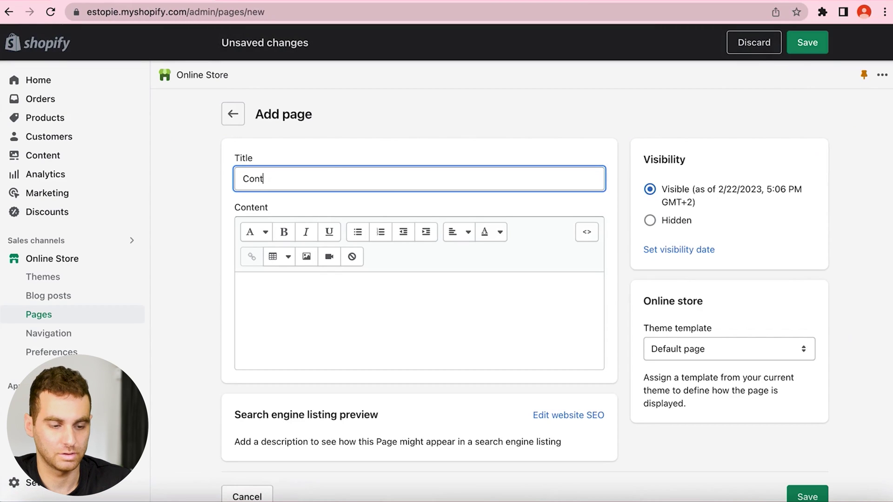
{"action": "left_click", "coordinate": [680, 350]}
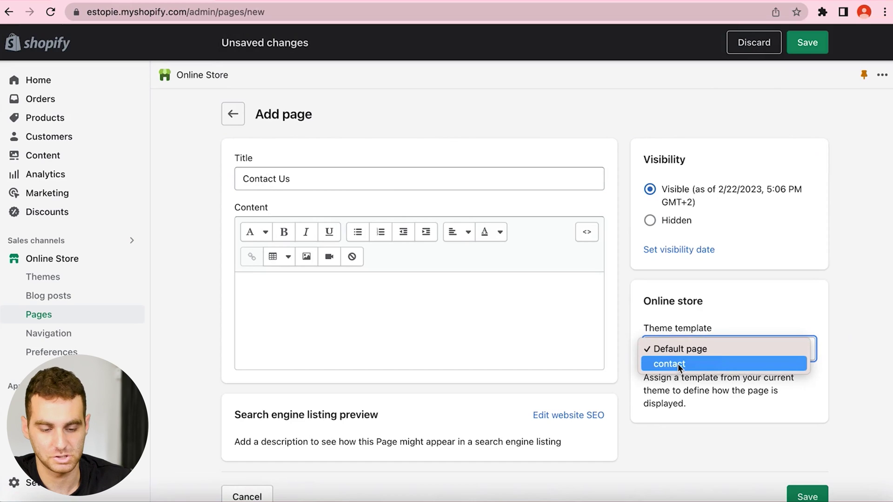
{"action": "left_click", "coordinate": [679, 365]}
{"action": "scroll", "coordinate": [745, 419], "scroll_direction": "down", "scroll_amount": 1}
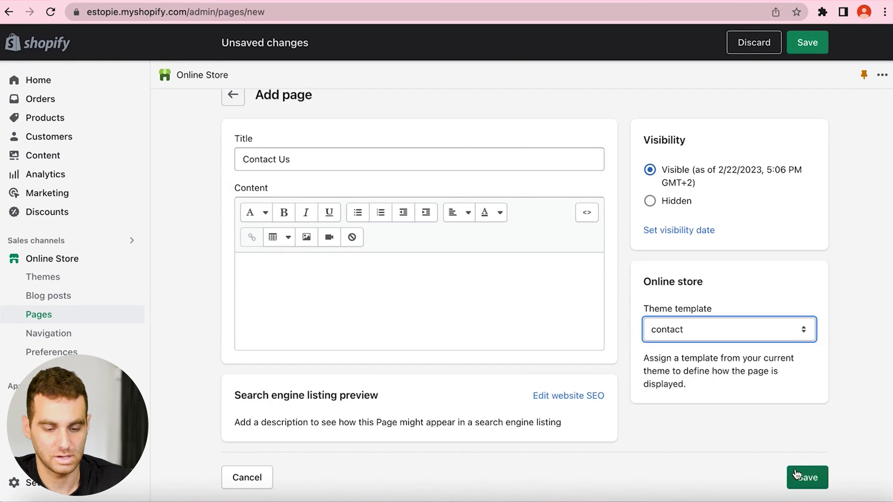
{"action": "left_click", "coordinate": [796, 474]}
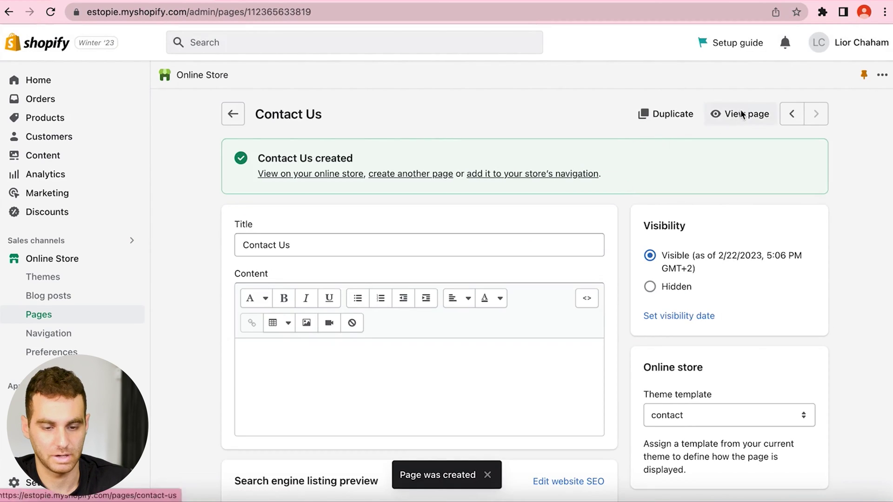
{"action": "left_click", "coordinate": [741, 114]}
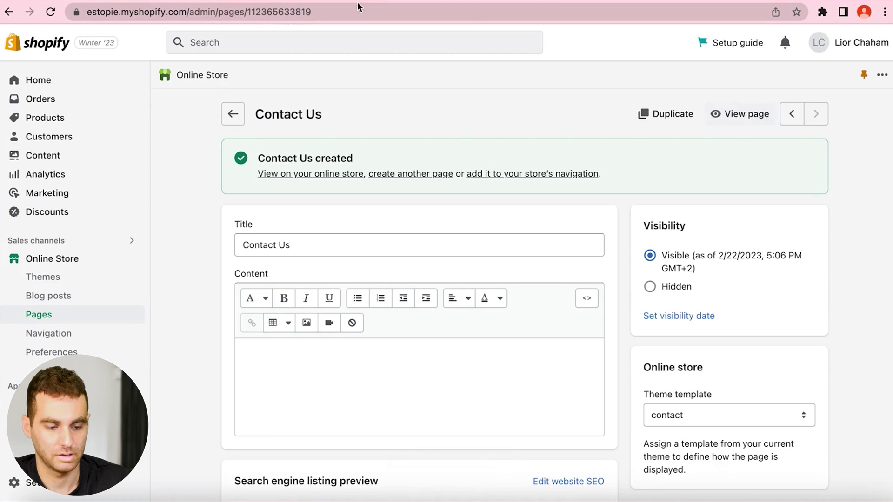
{"action": "scroll", "coordinate": [456, 287], "scroll_direction": "down", "scroll_amount": 3}
{"action": "scroll", "coordinate": [456, 288], "scroll_direction": "up", "scroll_amount": 3}
{"action": "left_click", "coordinate": [230, 112]}
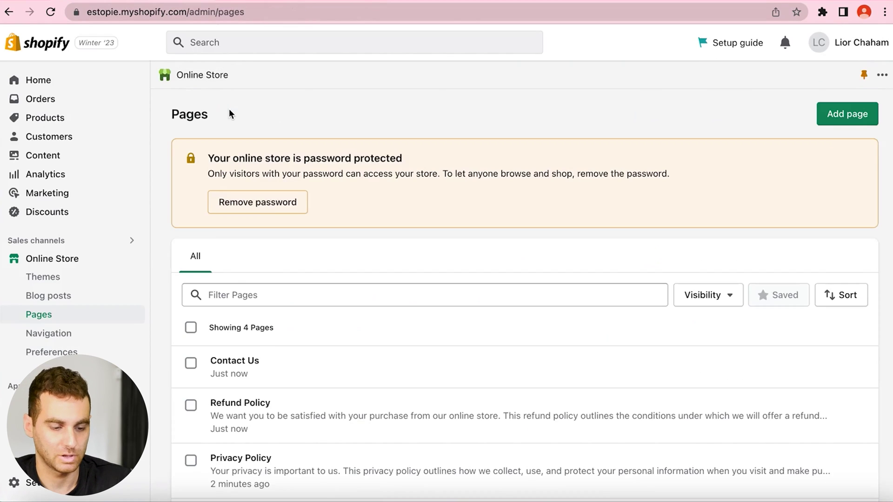
Add a Contact Us page link to the Footer menu
{"action": "scroll", "coordinate": [188, 260], "scroll_direction": "down", "scroll_amount": 2}
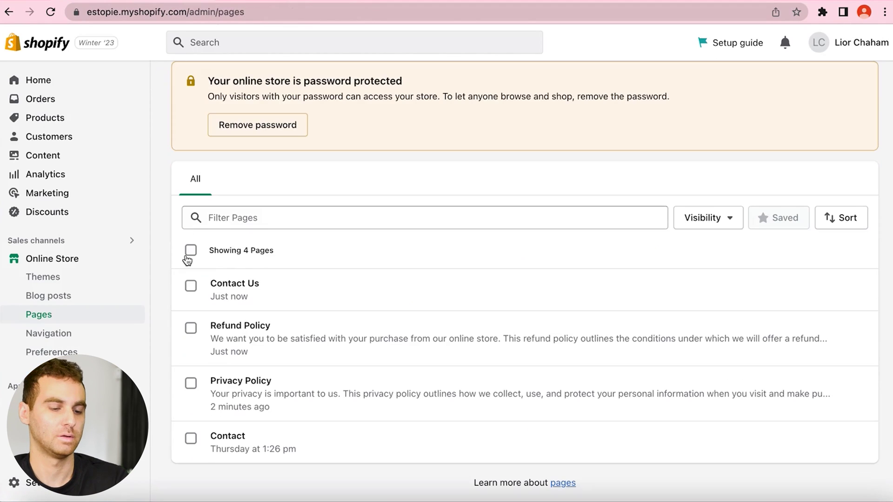
{"action": "left_click", "coordinate": [65, 335]}
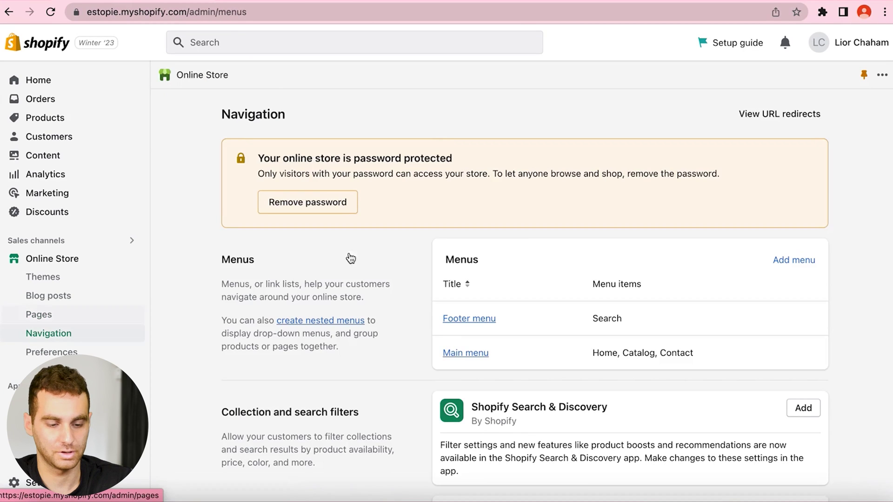
{"action": "left_click", "coordinate": [468, 319]}
{"action": "left_click", "coordinate": [281, 307]}
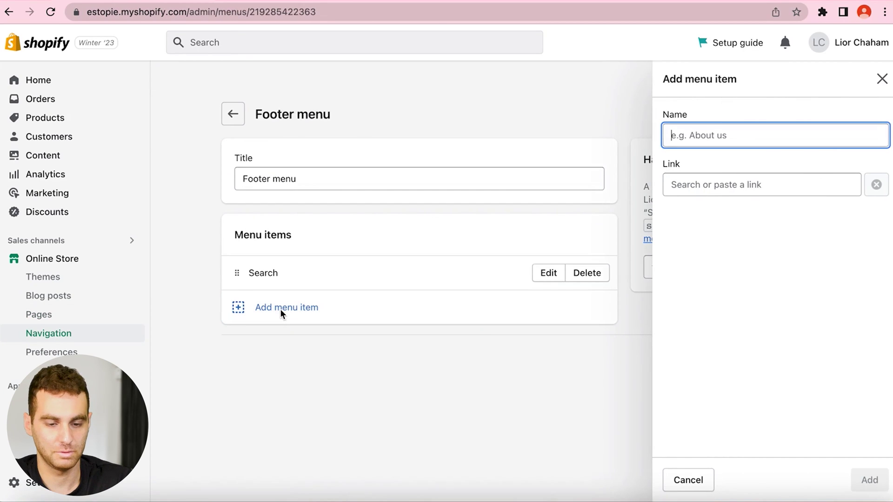
{"action": "left_click", "coordinate": [741, 183]}
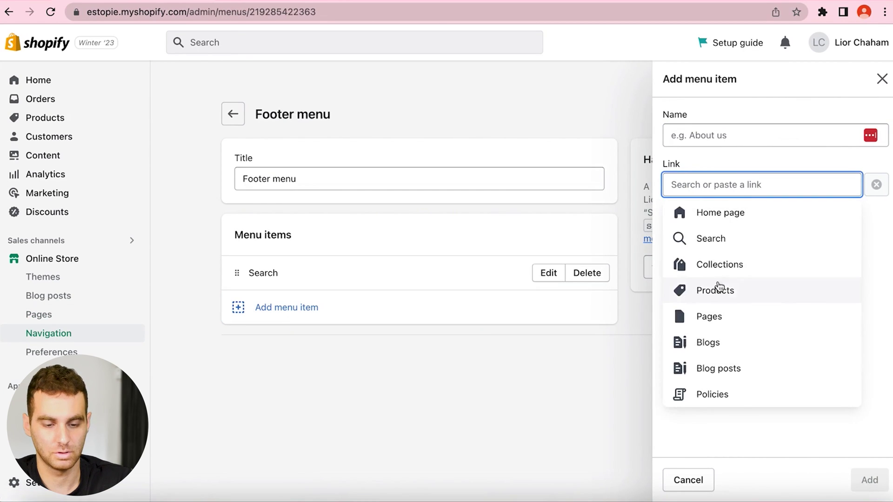
{"action": "left_click", "coordinate": [712, 317]}
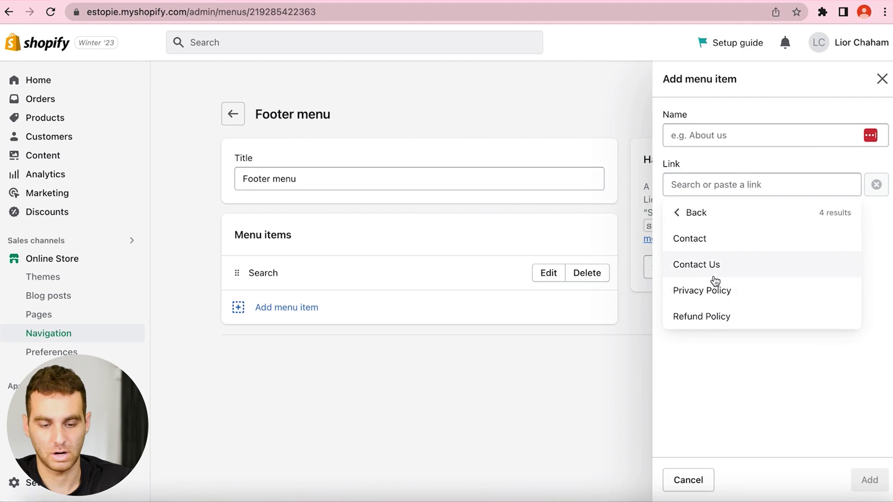
{"action": "left_click", "coordinate": [716, 278]}
{"action": "left_click", "coordinate": [870, 481]}
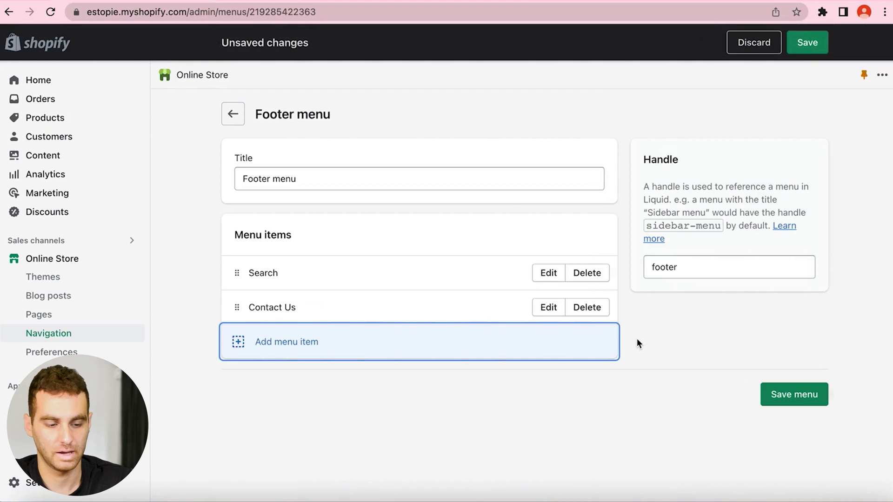
Add Refund Policy and Privacy Policy page links to the Footer menu and save it
{"action": "left_click", "coordinate": [387, 349]}
{"action": "left_click", "coordinate": [749, 186]}
{"action": "left_click", "coordinate": [716, 317]}
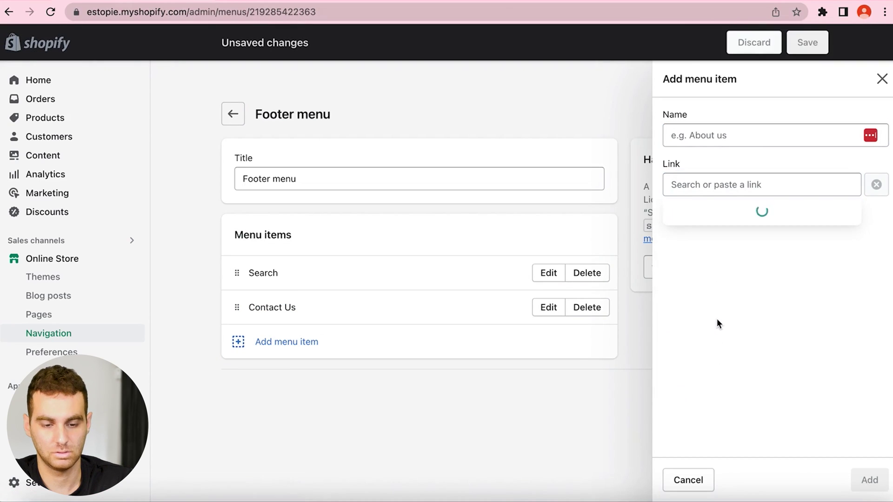
{"action": "left_click", "coordinate": [726, 344]}
{"action": "left_click", "coordinate": [870, 480]}
{"action": "left_click", "coordinate": [292, 390]}
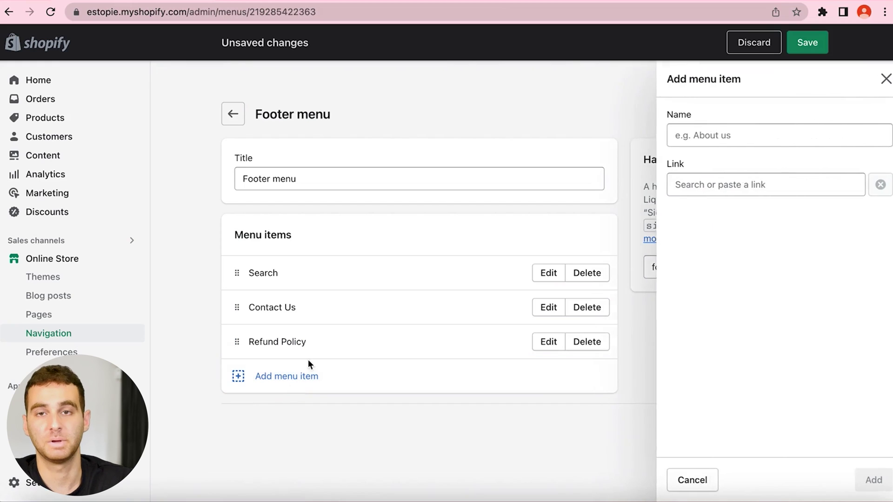
{"action": "left_click", "coordinate": [744, 186]}
{"action": "left_click", "coordinate": [720, 323]}
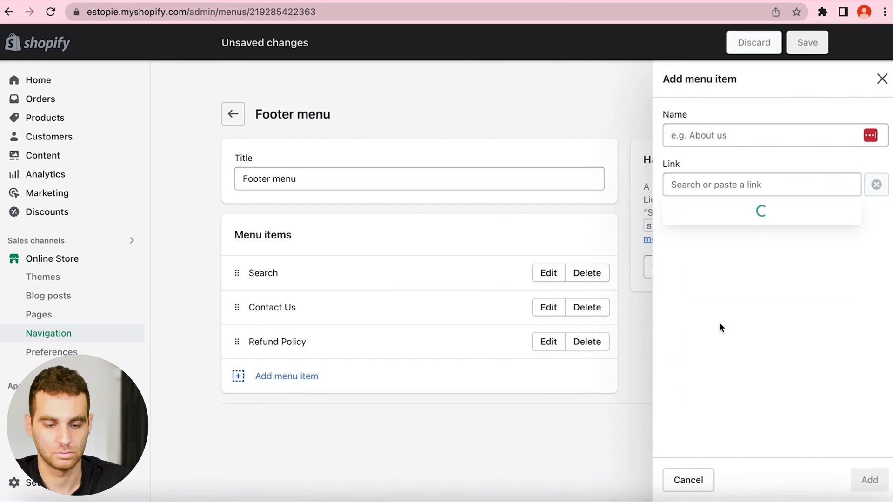
{"action": "left_click", "coordinate": [727, 298]}
{"action": "left_click", "coordinate": [869, 480]}
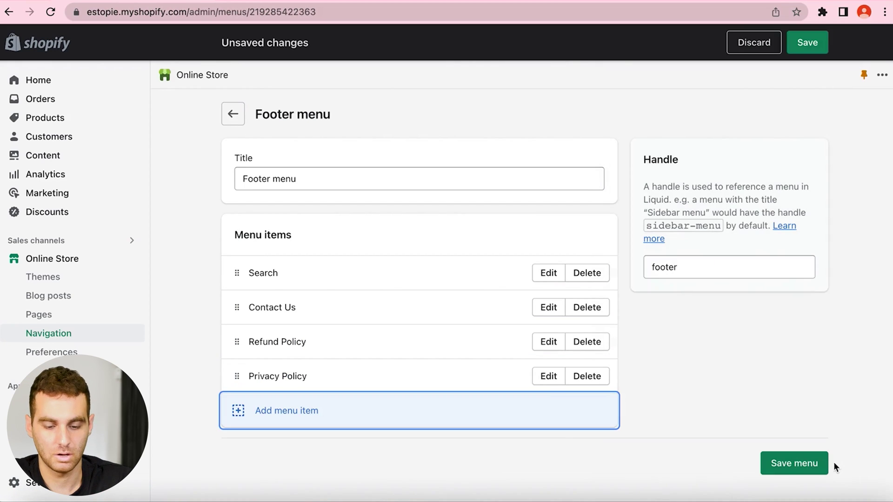
{"action": "left_click", "coordinate": [808, 461]}
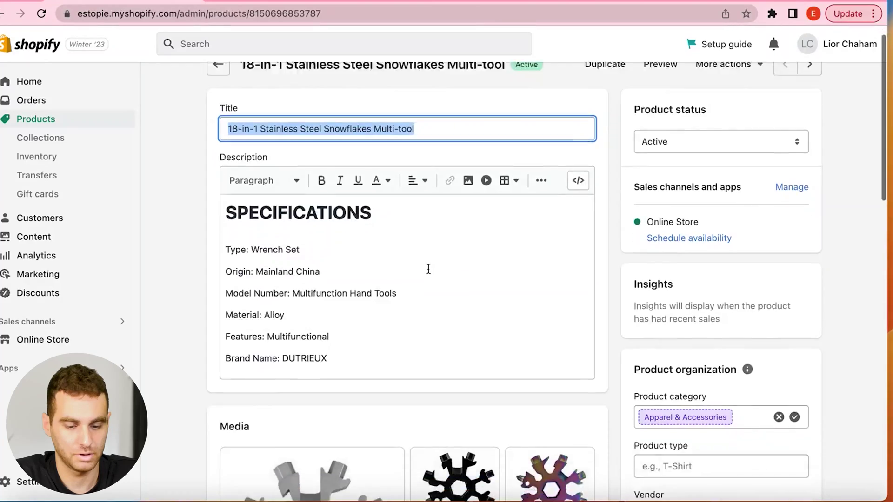
Scroll through the ChatGPT conversation before starting the product description request
{"action": "scroll", "coordinate": [427, 267], "scroll_direction": "down", "scroll_amount": 3}
{"action": "scroll", "coordinate": [426, 273], "scroll_direction": "up", "scroll_amount": 3}
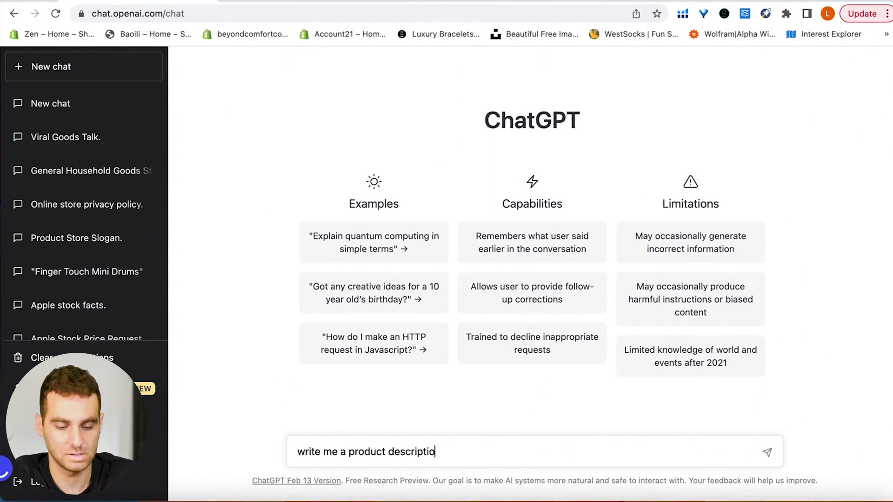
Request a website sales description for the 18-in-1 Stainless Steel Snowflakes Multi-tool and copy it
{"action": "type", "text": "or 18-in-1 Stainless Steel Snowflakes Multi-tool to "}
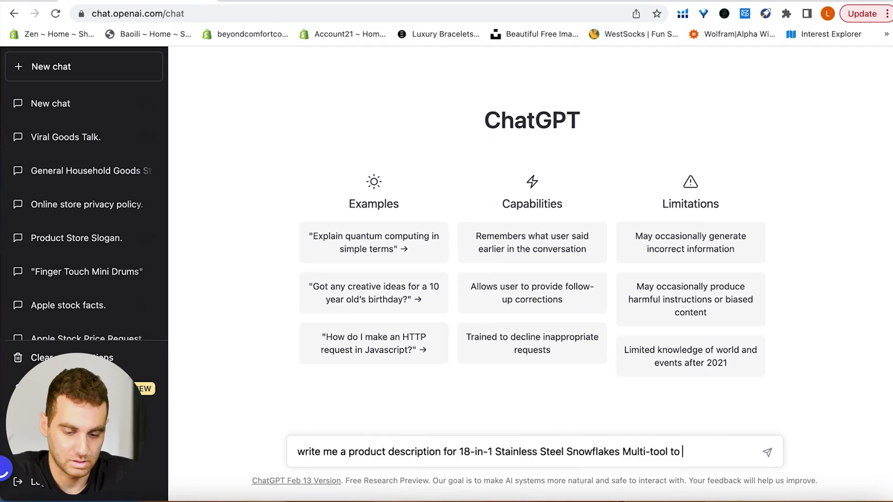
{"action": "type", "text": "sell on my website"}
{"action": "key", "text": "Return"}
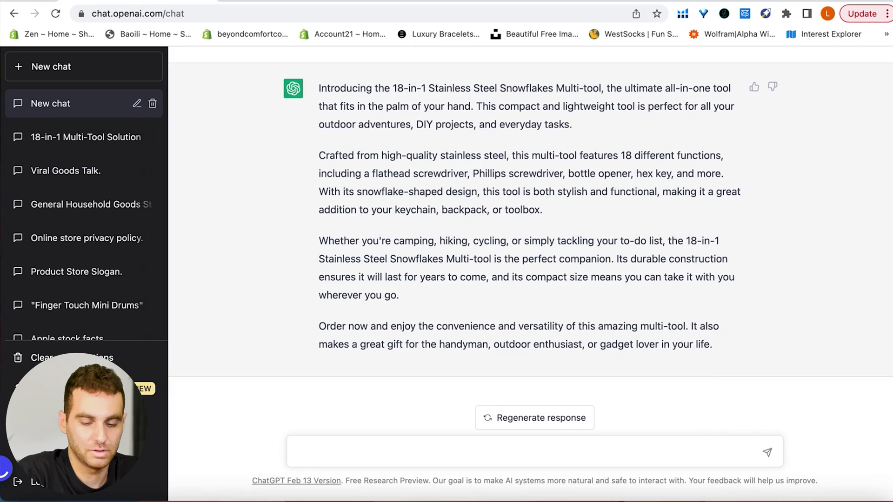
{"action": "left_click_drag", "start_coordinate": [715, 345], "coordinate": [318, 110]}
{"action": "key", "text": "super+c"}
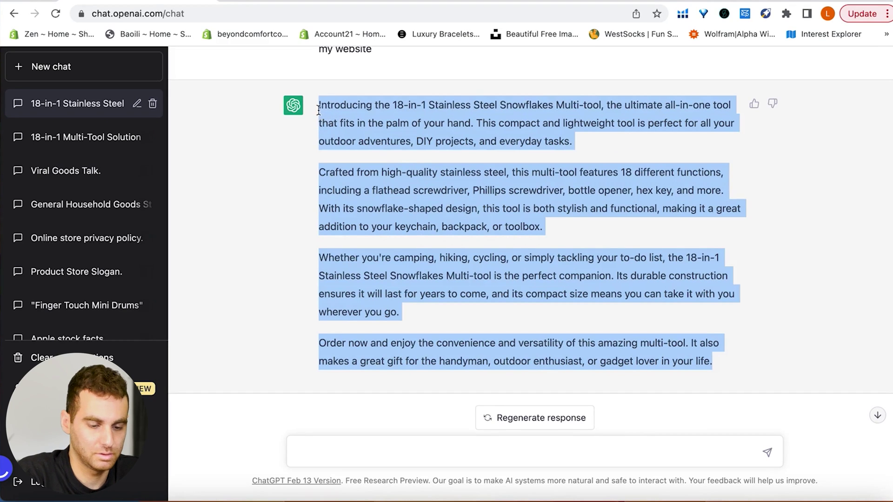
{"action": "key", "text": "ctrl+Right"}
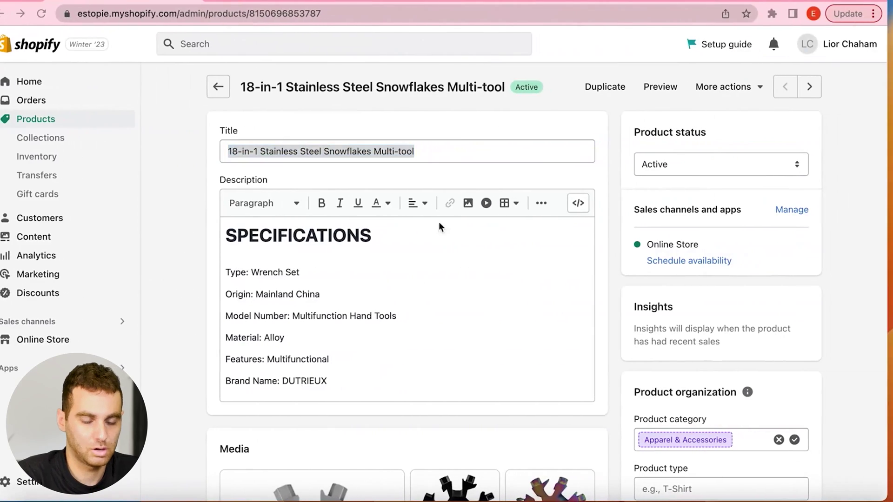
Replace the Snowflakes Multi-tool's specifications description with the four-paragraph ChatGPT copy
{"action": "left_click", "coordinate": [220, 226]}
{"action": "key", "text": "super+a"}
{"action": "key", "text": "super+v"}
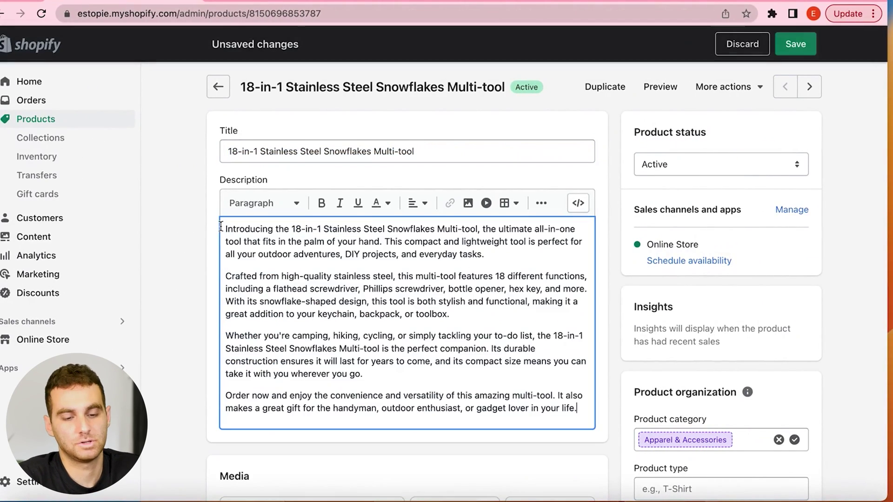
{"action": "scroll", "coordinate": [501, 339], "scroll_direction": "down", "scroll_amount": 3}
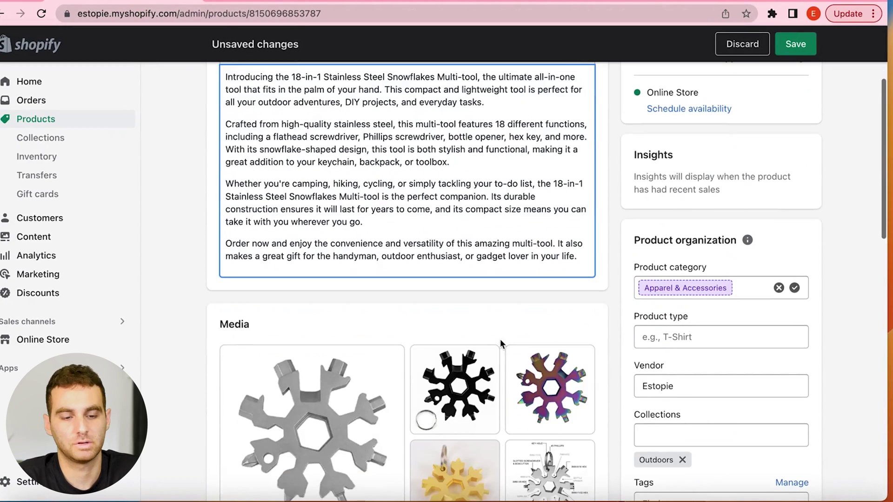
Save the multi-tool product and open the Wooden Magnetic Folding Chess Set
{"action": "left_click", "coordinate": [520, 302]}
{"action": "scroll", "coordinate": [519, 303], "scroll_direction": "down", "scroll_amount": 10}
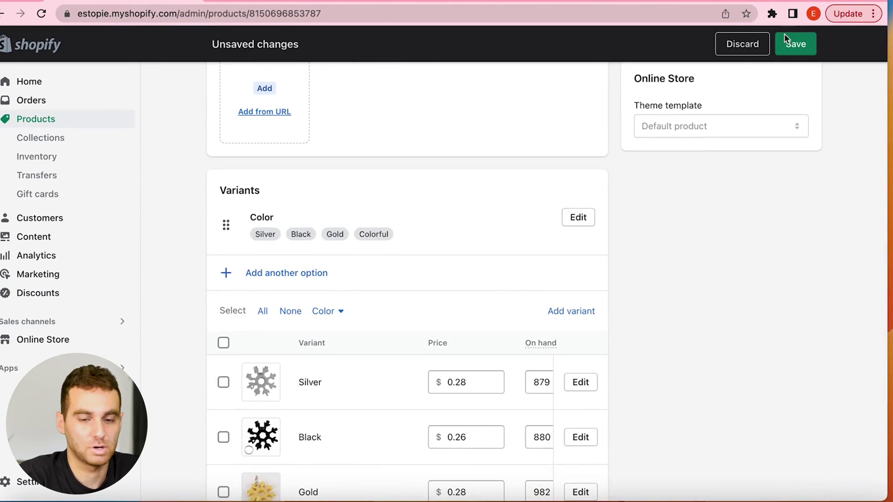
{"action": "left_click", "coordinate": [796, 43]}
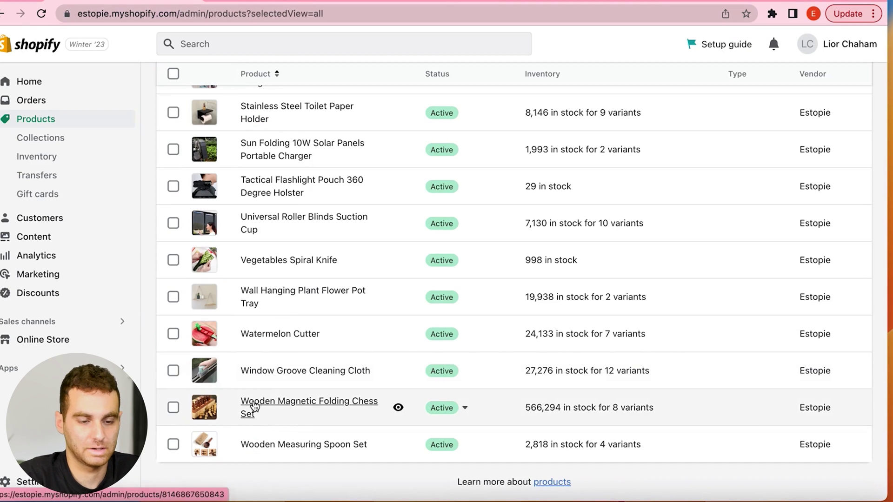
{"action": "left_click", "coordinate": [255, 406]}
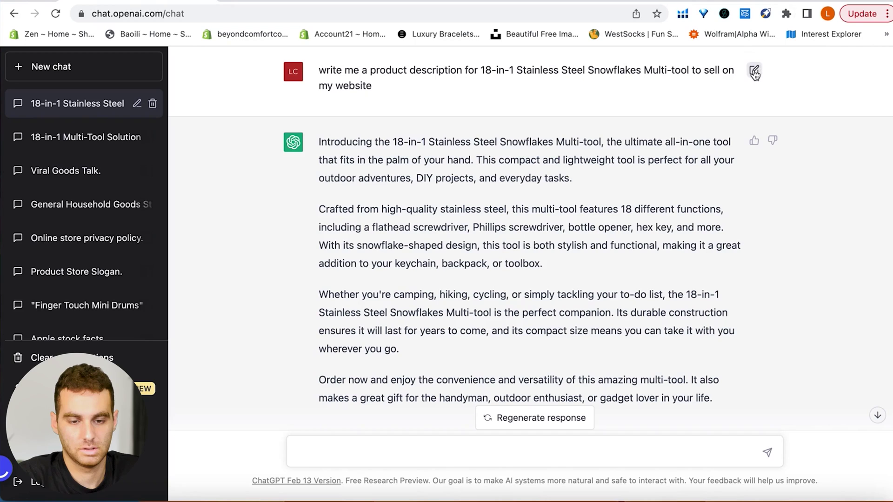
Rewrite the ChatGPT prompt for the Wooden Magnetic Folding Chess Set and select its six-paragraph reply
{"action": "left_click", "coordinate": [754, 72]}
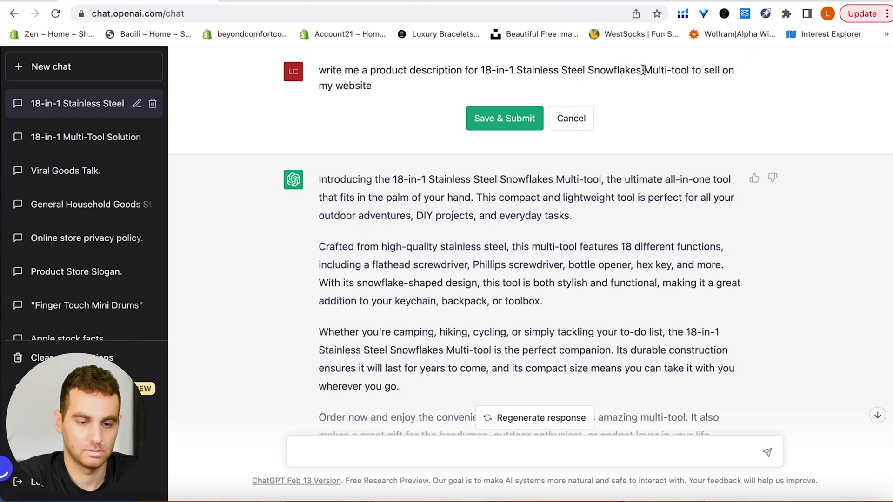
{"action": "left_click_drag", "start_coordinate": [690, 70], "coordinate": [480, 70]}
{"action": "type", "text": "Wooden Magnetic Folding Chess Set"}
{"action": "left_click", "coordinate": [497, 121]}
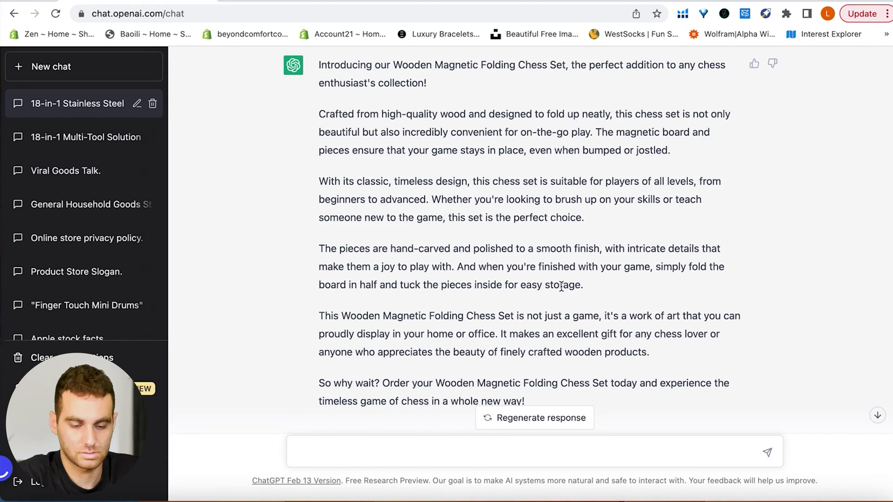
{"action": "left_click_drag", "start_coordinate": [528, 402], "coordinate": [319, 118]}
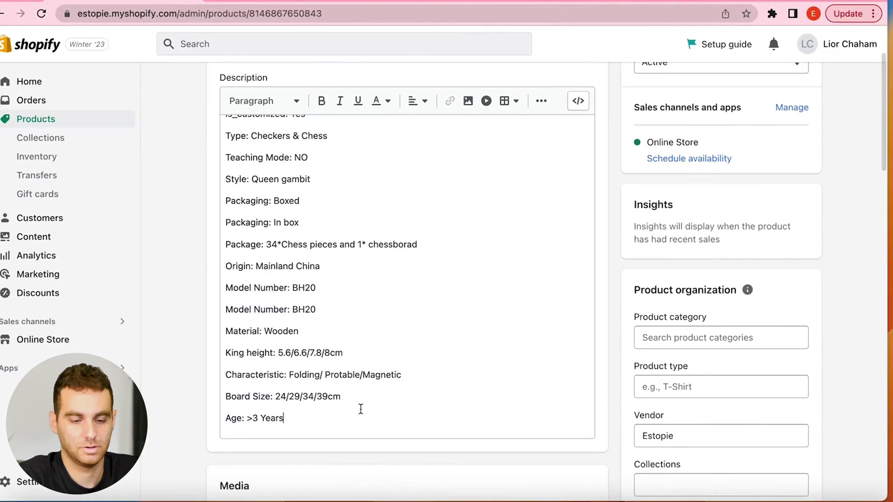
Replace the chess set's specification lines with the six-paragraph ChatGPT description and save
{"action": "left_click_drag", "start_coordinate": [317, 289], "coordinate": [245, 142]}
{"action": "key", "text": "BackSpace"}
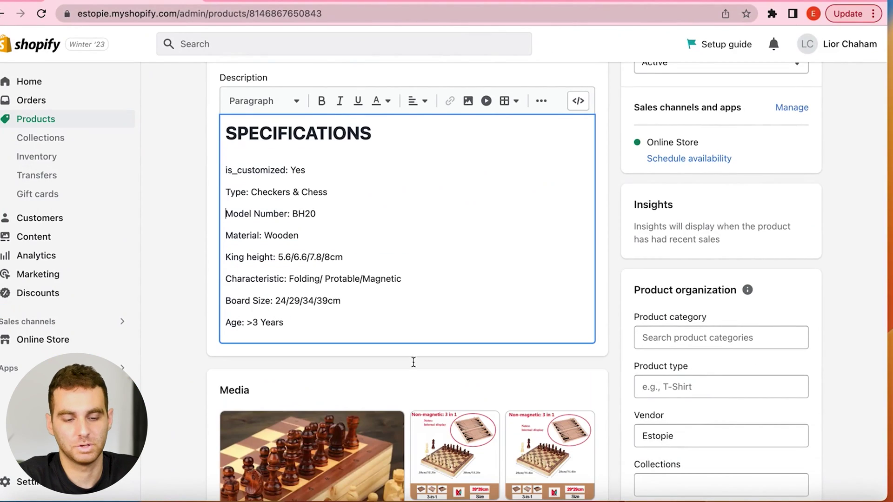
{"action": "left_click_drag", "start_coordinate": [313, 330], "coordinate": [225, 94]}
{"action": "type", "text": "Introducing our Wooden Magnetic Folding Chess Set, the perfect addition to any chess enthusiast's collection! Crafted from high-quality wood and designed to fold up neatly, this chess set is not only beautiful but also incredibly convenient for on-the-go play. The magnetic board and pieces ensure that your game stays in place, even when bumped or jostled. With its classic, timeless design, this chess set is suitable for players of all levels, from beginners to advanced. Whether you're looking to brush up on your skills or teach someone new to the game, this set is the perfect choice. The pieces are hand-carved and polished to a smooth finish, with intricate details that make them a joy to hold and play with. And when you're finished with your game, simply fold the board in half and tuck the pieces inside for easy storage. This Wooden Magnetic Folding Chess Set is not just a game, it's a work of art that you can proudly display in your home or office. It makes an excellent gift for any chess lover or anyone who appreciates the beauty of finely crafted wooden products. So why wait? Order your Wooden Magnetic Folding Chess Set today and experience the timeless game of chess in a whole new way!"}
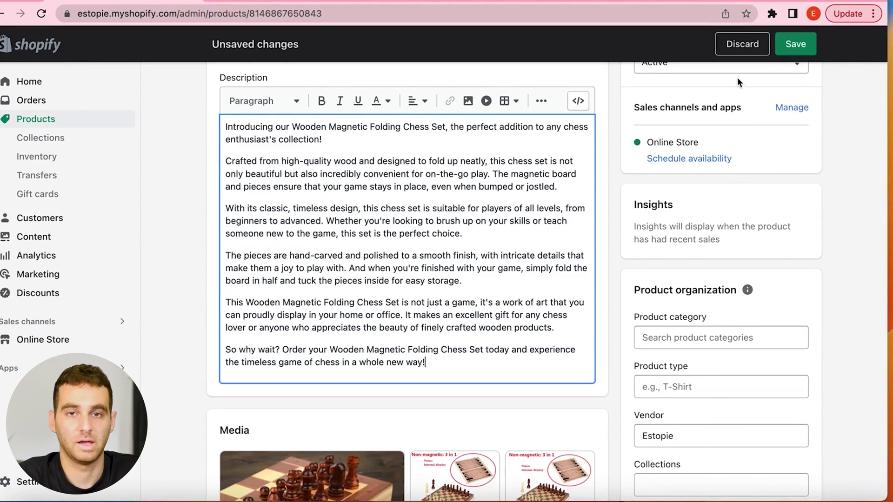
{"action": "left_click", "coordinate": [796, 44]}
Open the Bamboo Dish Scrub Brush product from the Products list
{"action": "scroll", "coordinate": [543, 155], "scroll_direction": "down", "scroll_amount": 5}
{"action": "scroll", "coordinate": [543, 151], "scroll_direction": "down", "scroll_amount": 3}
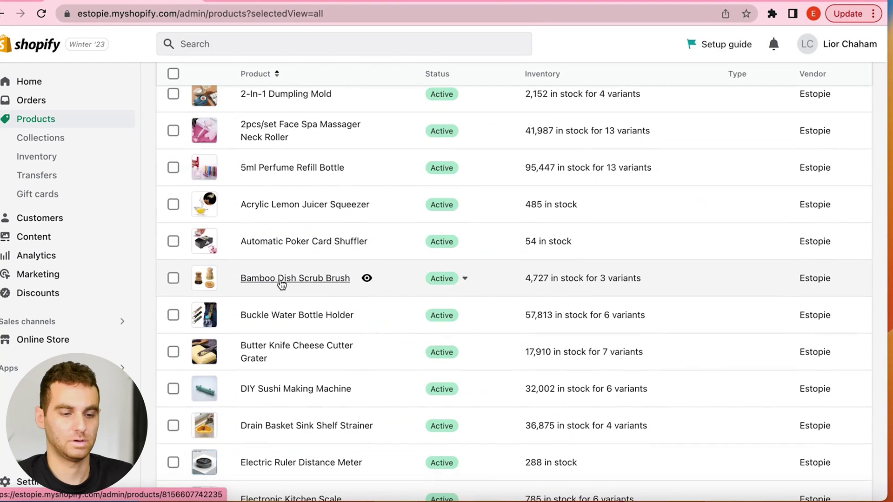
{"action": "left_click", "coordinate": [282, 280]}
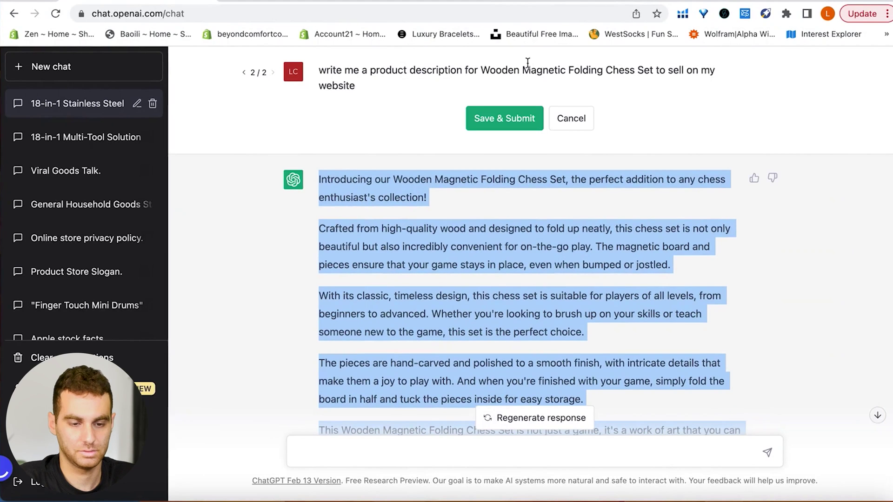
Retarget the ChatGPT prompt to the Bamboo Dish Scrub Brush and select its five-paragraph description
{"action": "left_click_drag", "start_coordinate": [482, 70], "coordinate": [605, 71]}
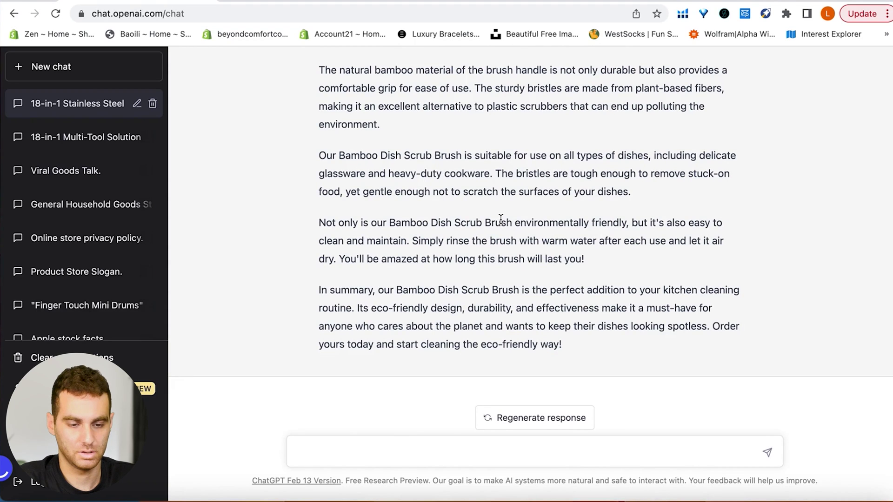
{"action": "left_click_drag", "start_coordinate": [563, 347], "coordinate": [314, 71]}
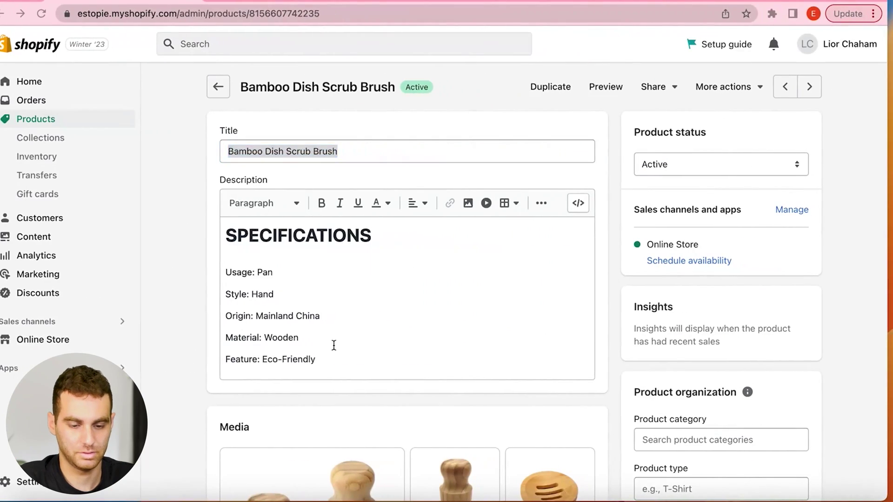